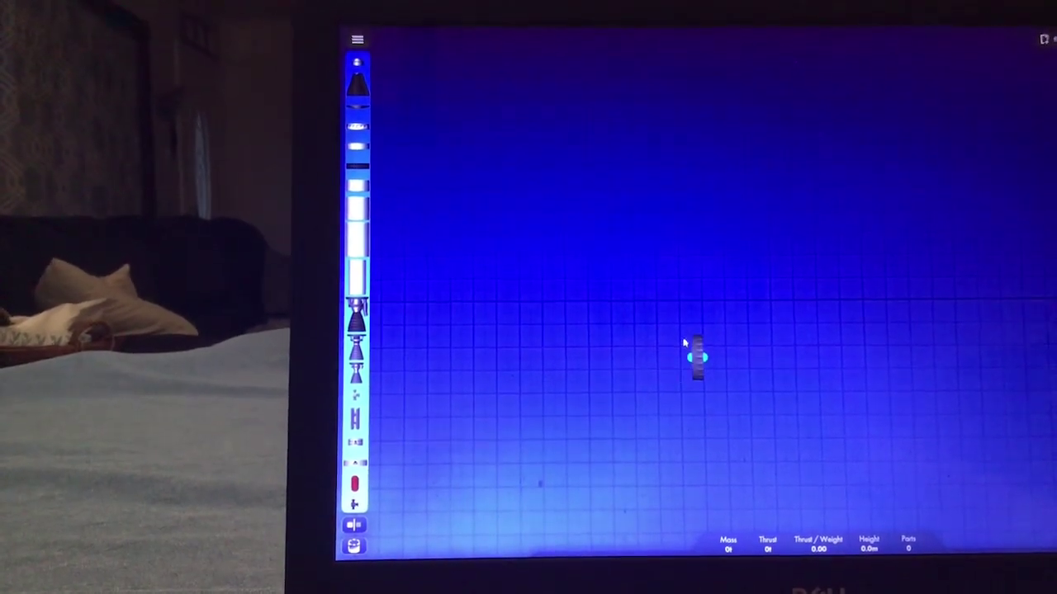
Attach a cone part to the small part on the grid, then pull the cone off again.
drag(696, 347, 727, 307)
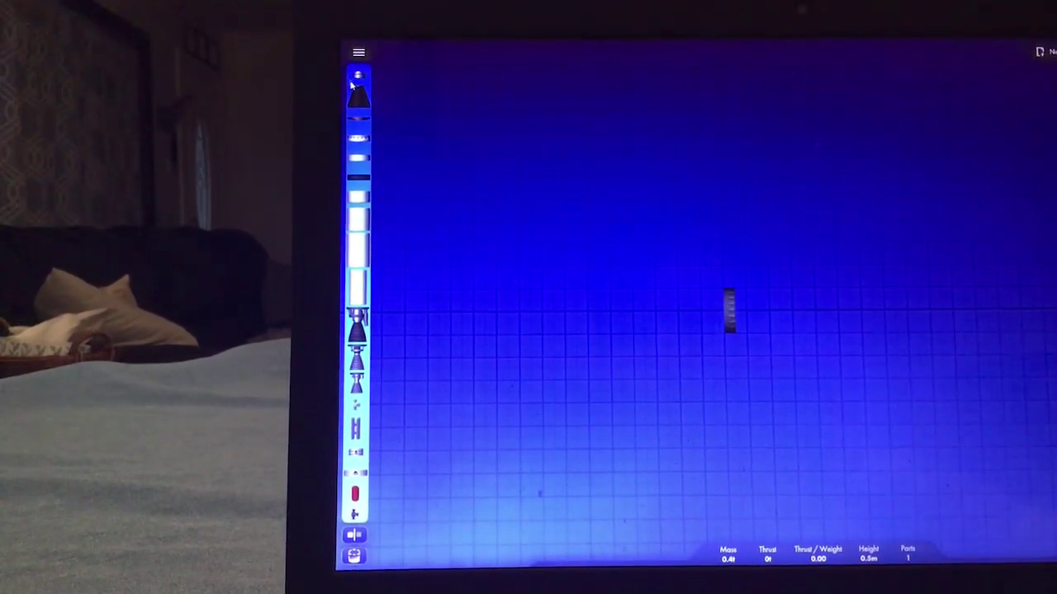
drag(528, 262, 701, 301)
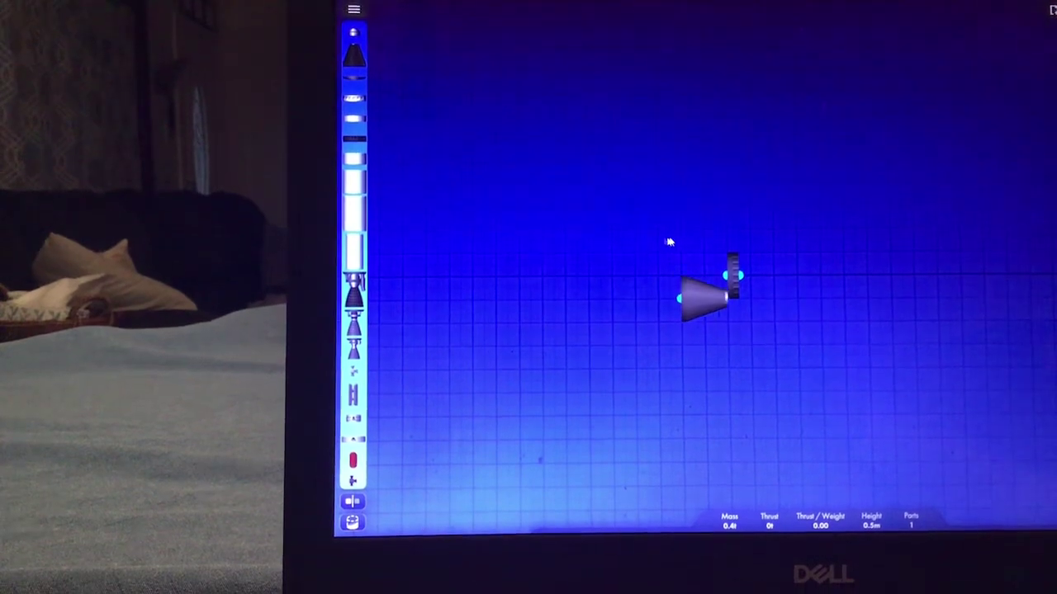
drag(809, 322, 776, 285)
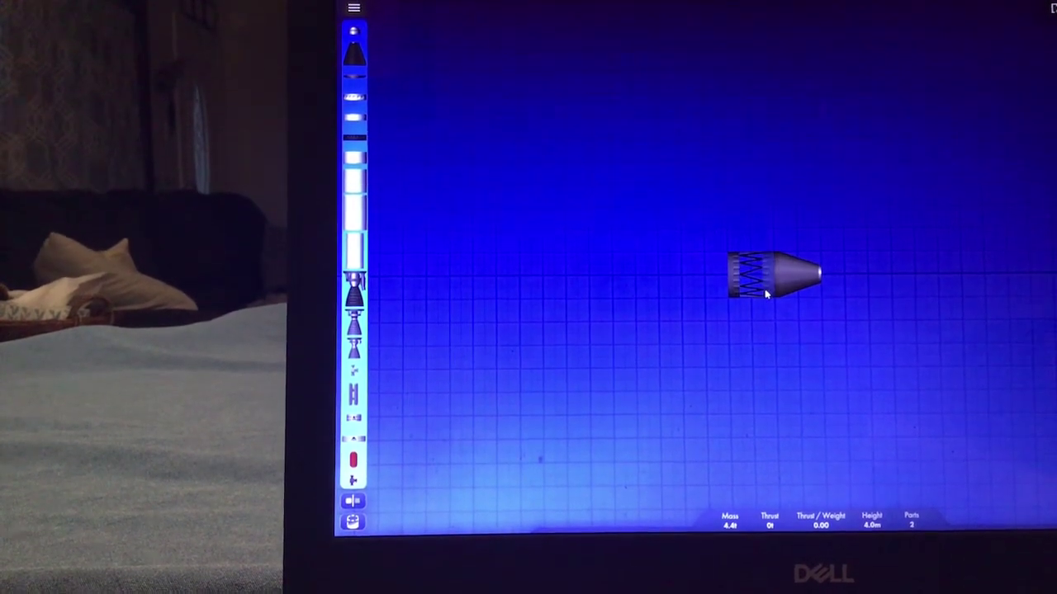
click(772, 285)
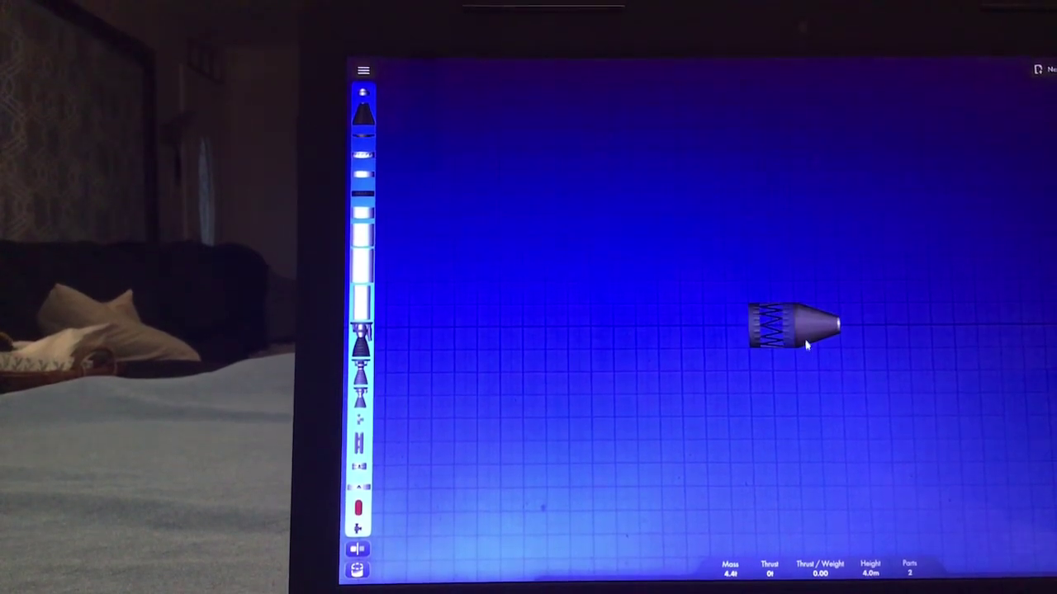
mouse_move(805, 334)
mouse_down()
mouse_move(883, 357)
mouse_move(890, 349)
mouse_up()
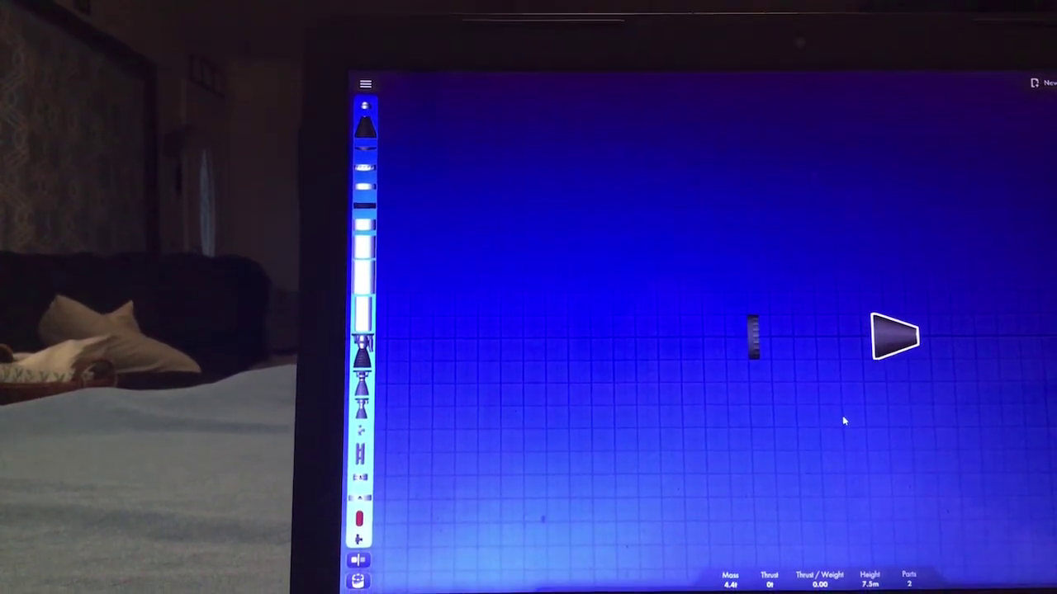
drag(888, 337, 842, 328)
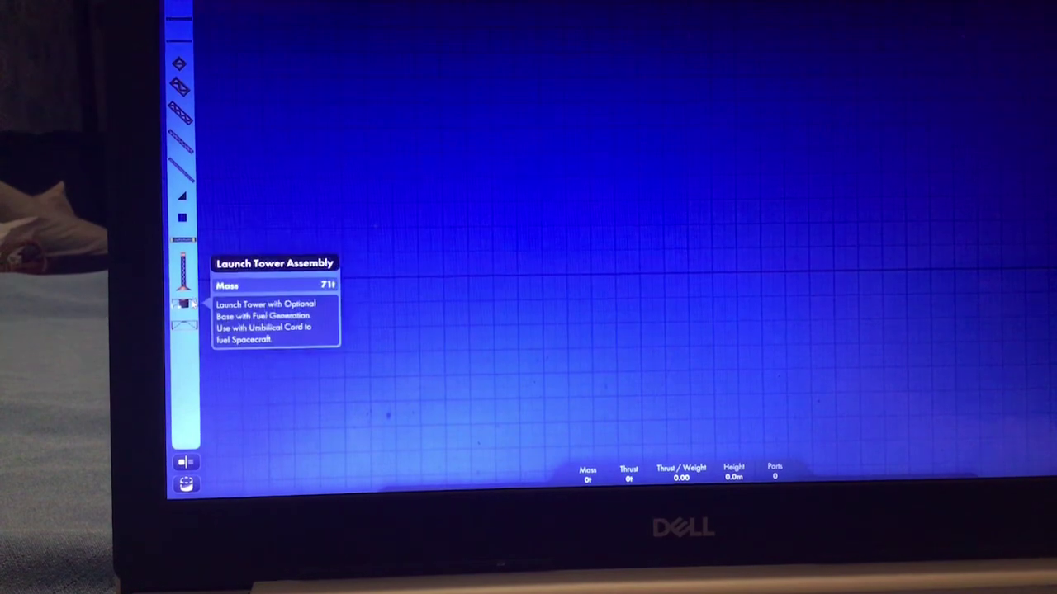
Try and discard the Launch Tower Assembly and a diagonal truss, then place a strut showing its height settings.
drag(204, 301, 372, 159)
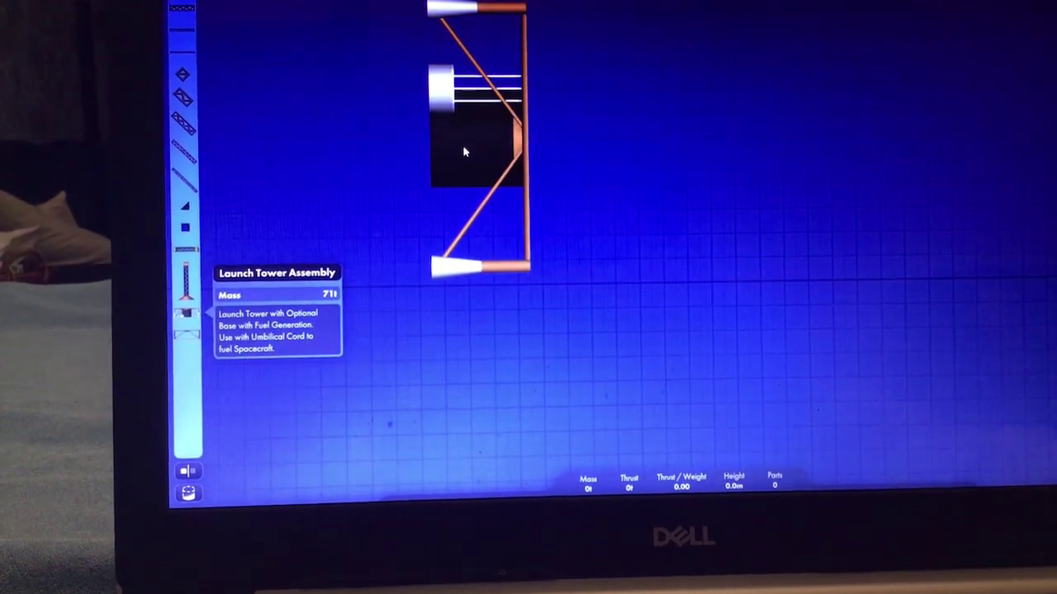
mouse_move(371, 159)
mouse_down()
mouse_move(192, 339)
mouse_move(174, 165)
mouse_move(237, 4)
mouse_up()
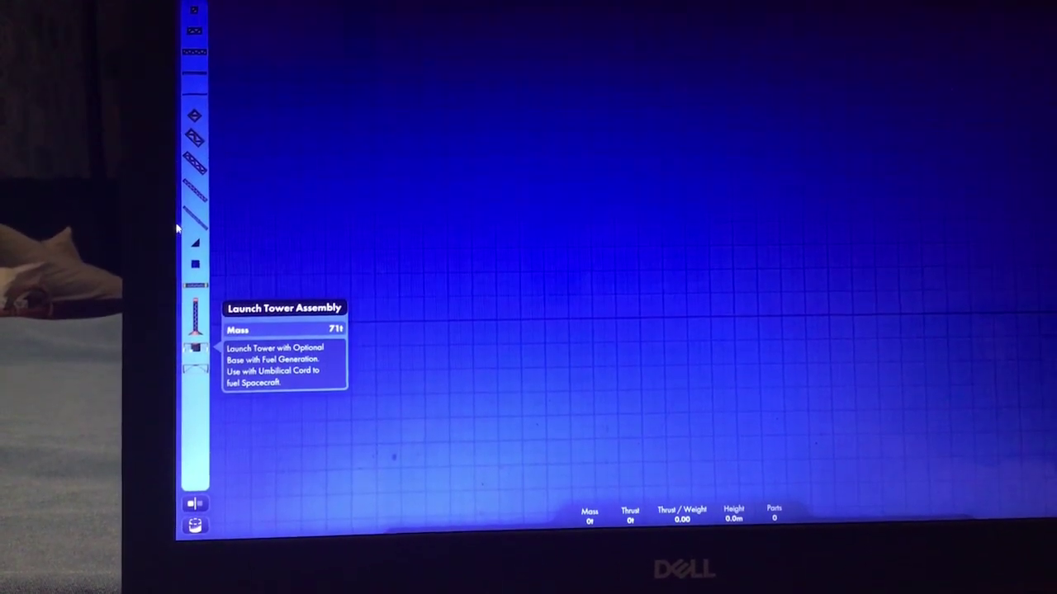
mouse_move(193, 322)
mouse_down()
mouse_move(478, 170)
mouse_move(335, 131)
mouse_up()
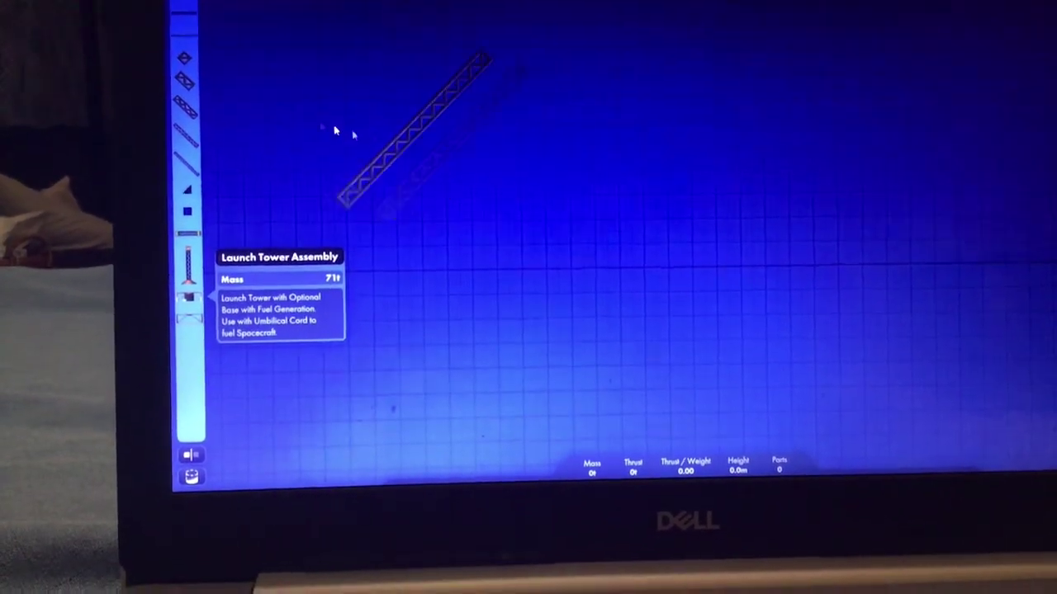
drag(165, 95, 177, 99)
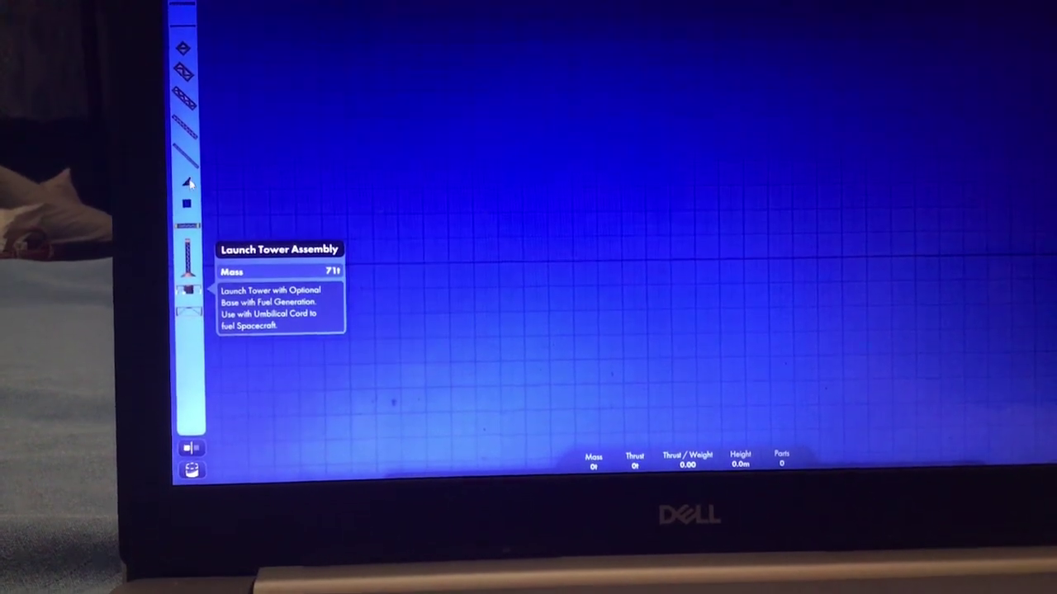
mouse_move(188, 183)
mouse_down()
mouse_move(470, 230)
mouse_move(192, 188)
mouse_move(508, 218)
mouse_up()
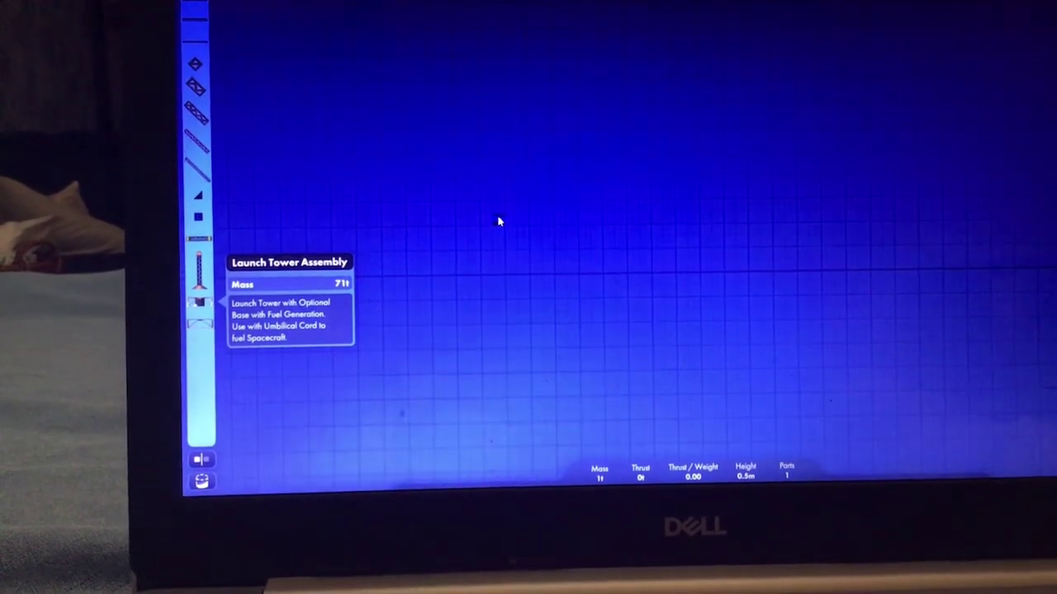
click(499, 221)
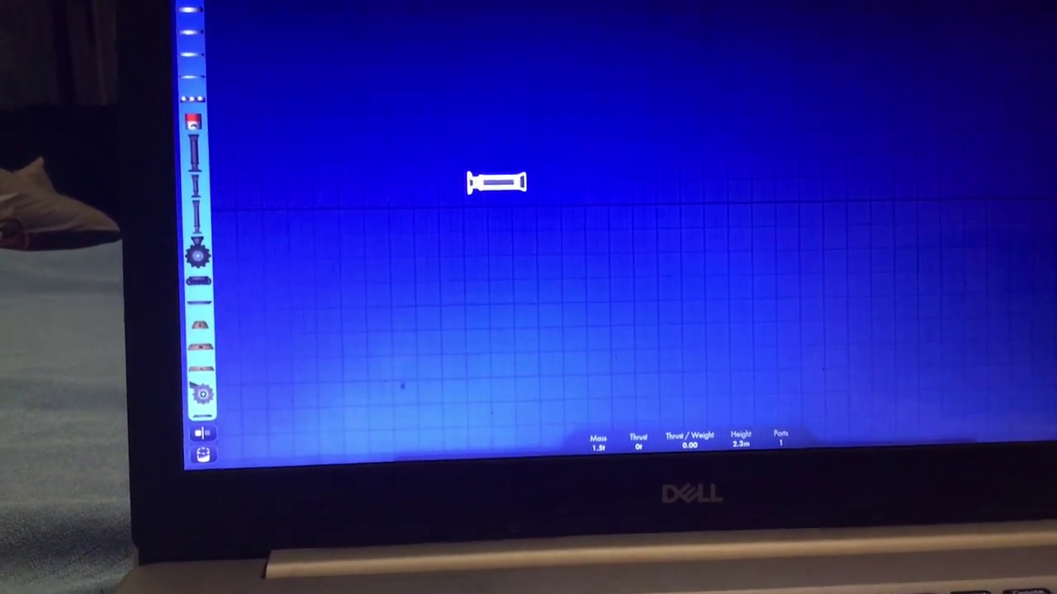
Extend, retract and move the landing leg, then place and delete a Tri-Parachute.
drag(475, 180, 388, 175)
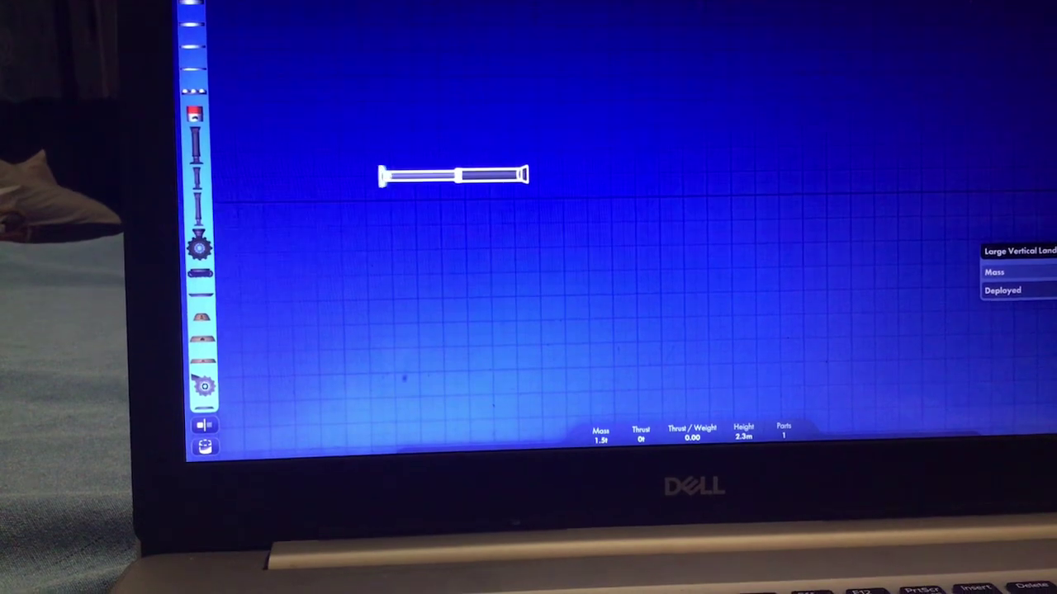
key(ctrl+z)
drag(257, 126, 342, 169)
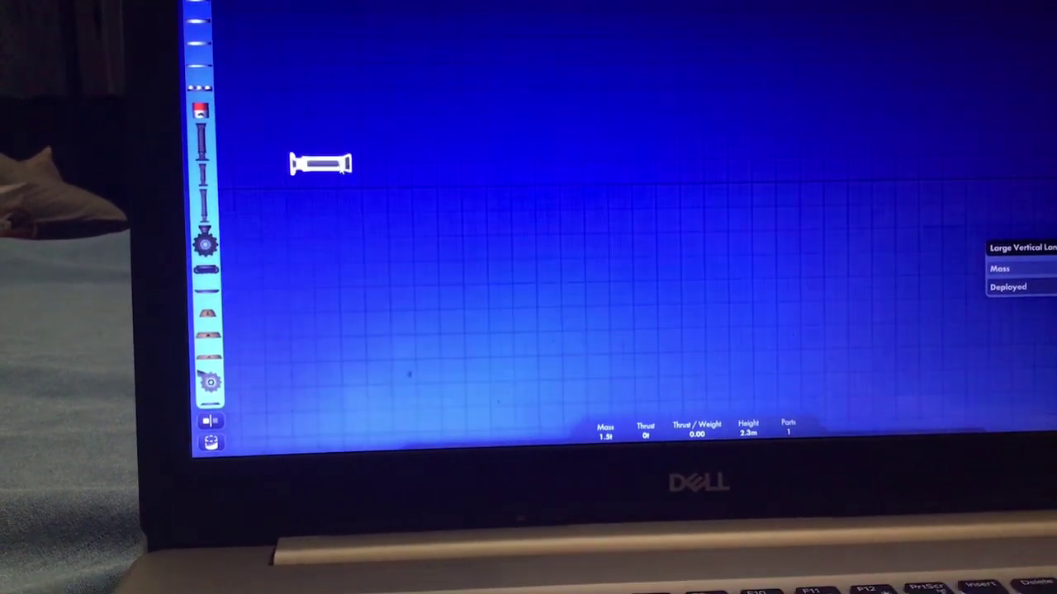
drag(206, 120, 629, 203)
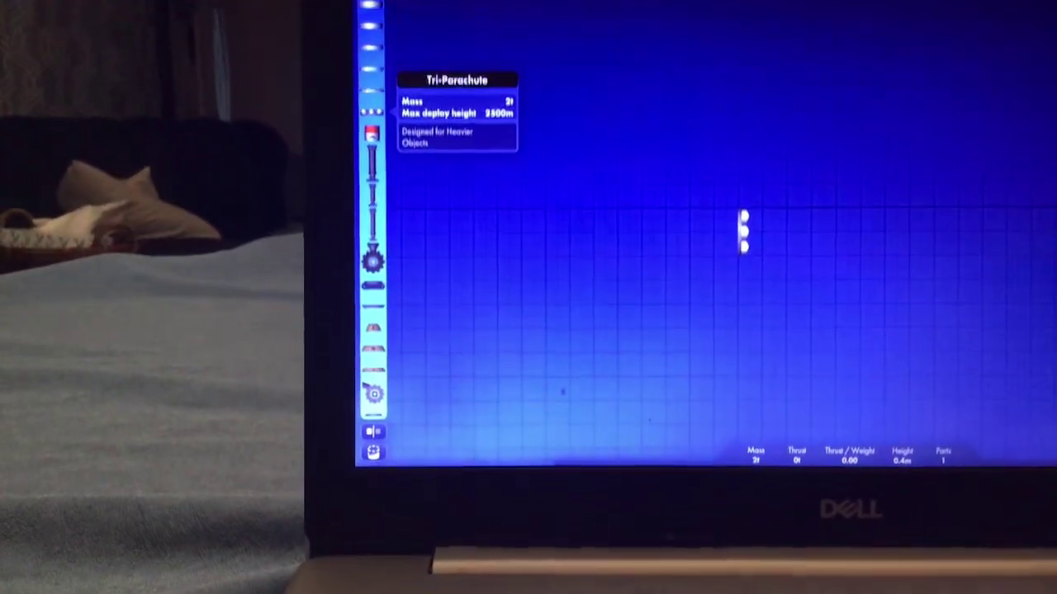
key(Delete)
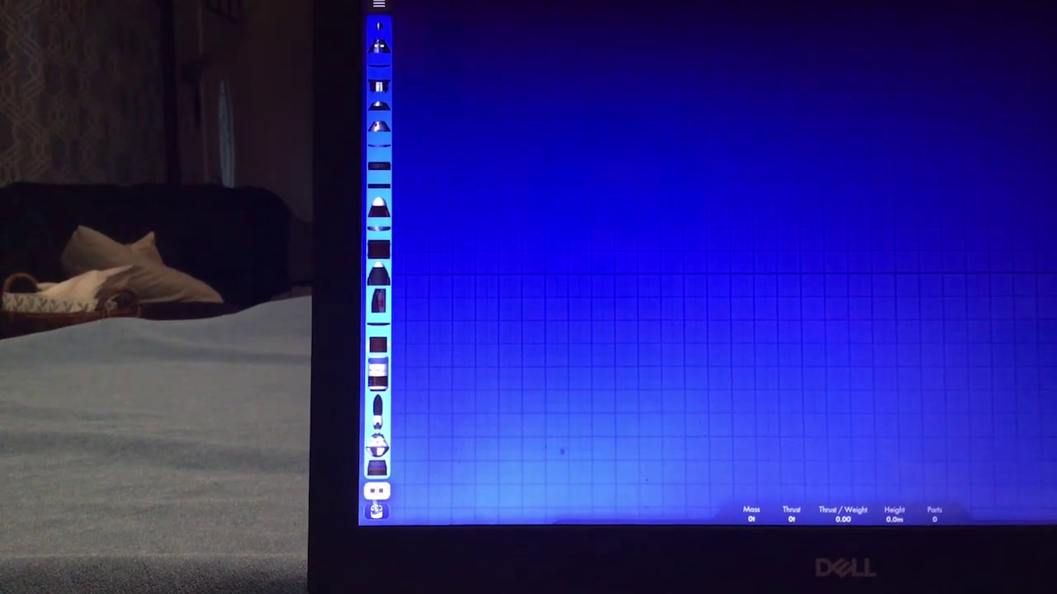
Place the Dragon-style capsule from Additional SpaceCraft, shift it right, and show its interior.
click(379, 8)
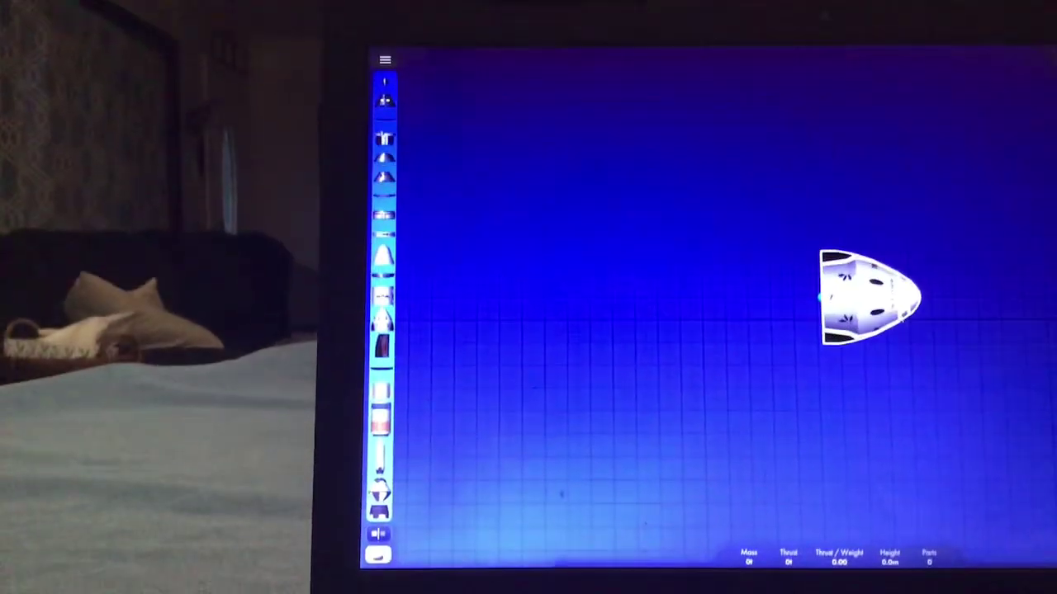
scroll(1024, 333, up, 5)
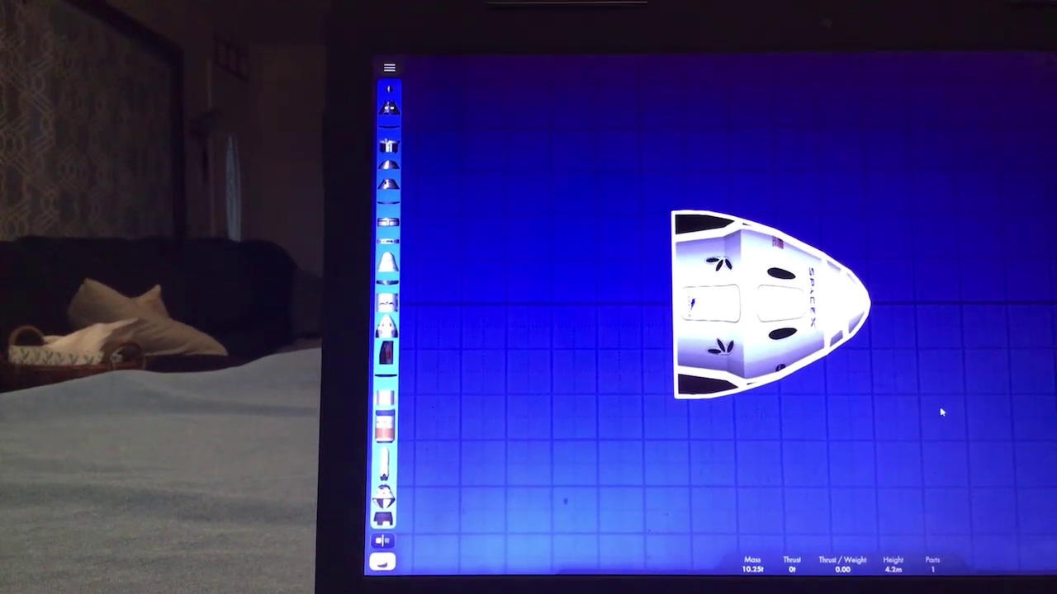
drag(768, 297, 817, 301)
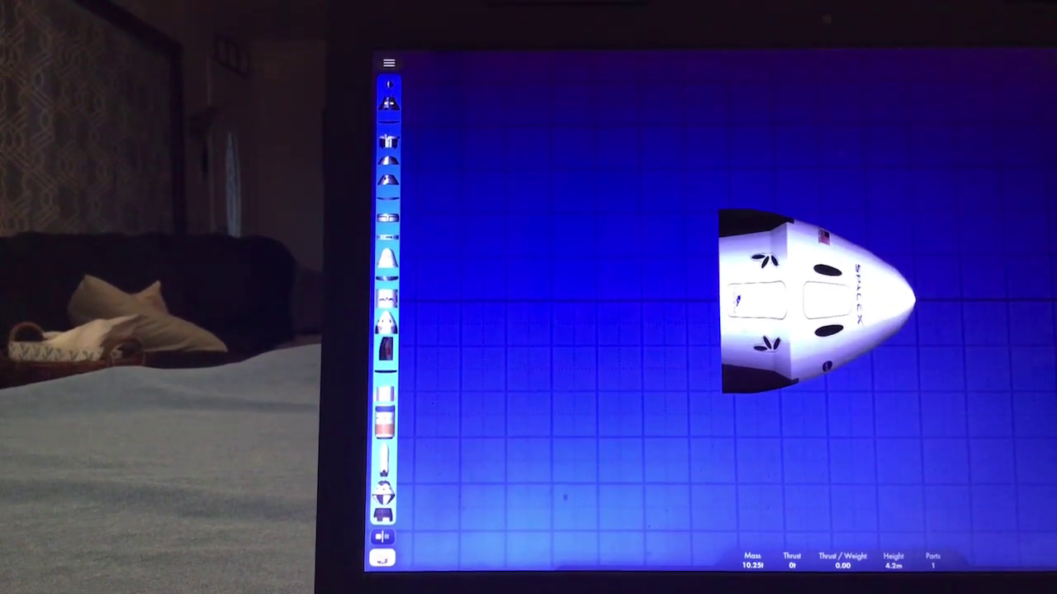
click(384, 537)
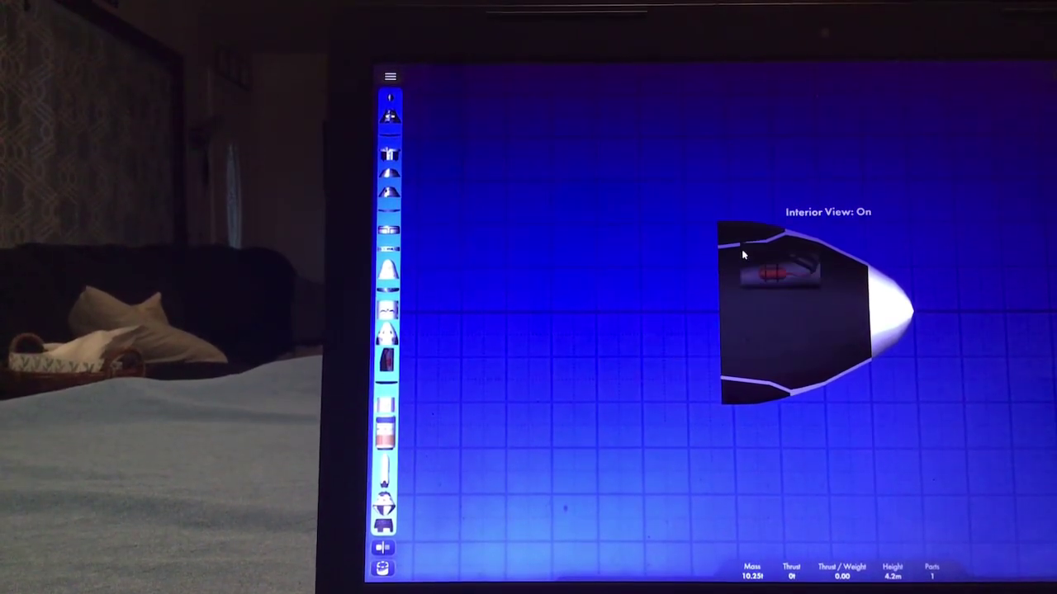
Reposition the capsule's inner cabin piece, flipping it and attaching it at the capsule bottom.
drag(730, 265, 638, 253)
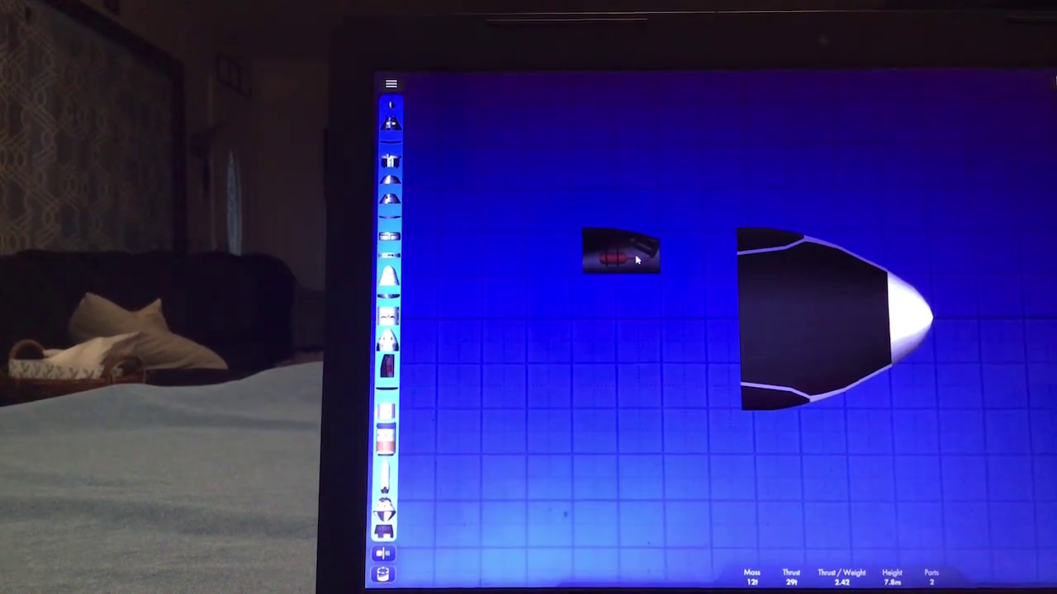
drag(624, 242, 775, 231)
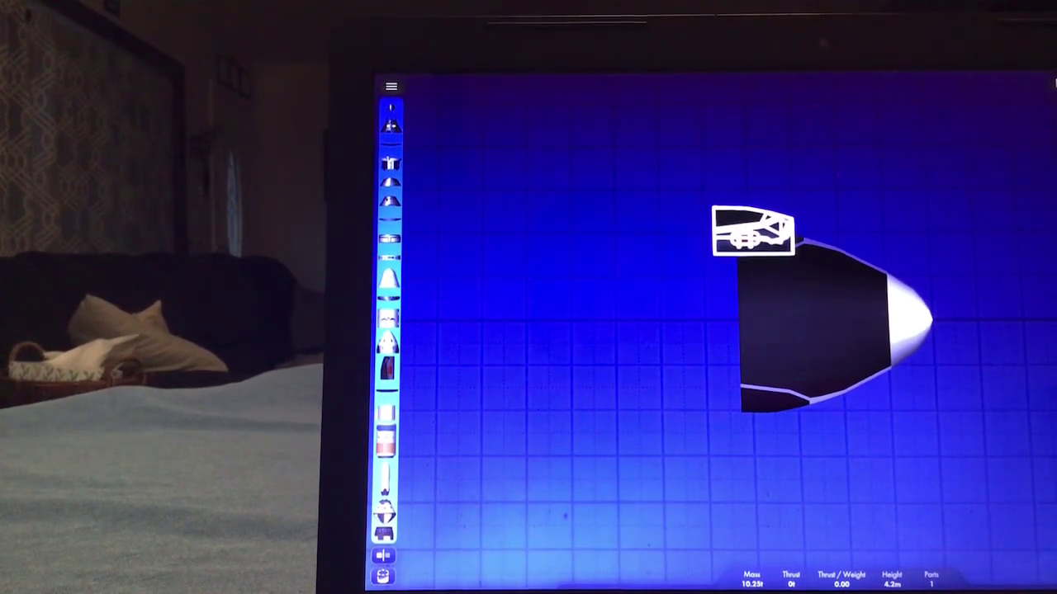
drag(743, 272, 799, 273)
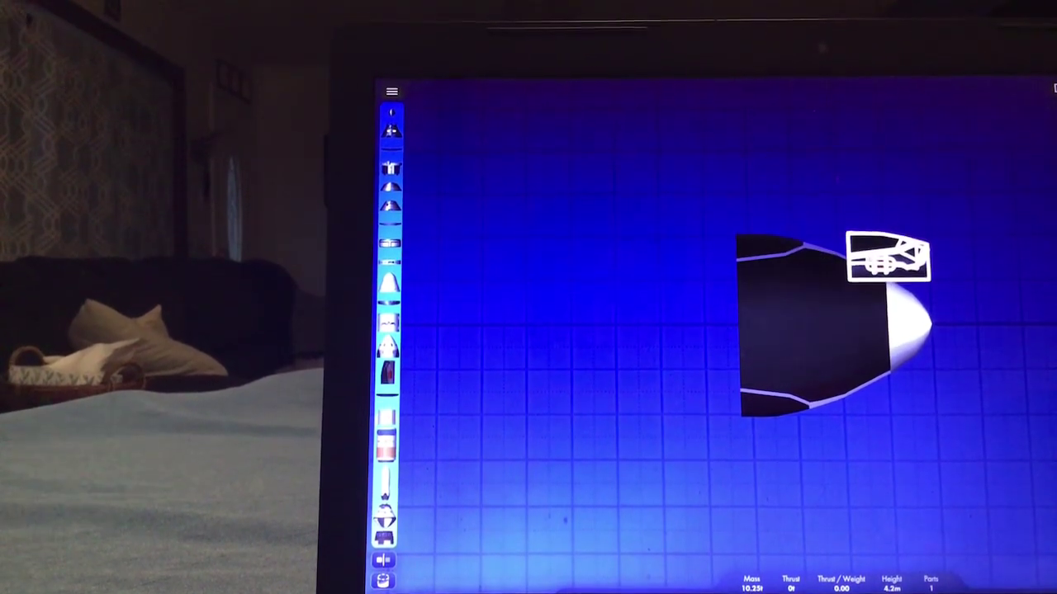
mouse_move(817, 223)
mouse_down()
mouse_move(822, 284)
mouse_move(797, 238)
mouse_move(764, 285)
mouse_up()
key(r)
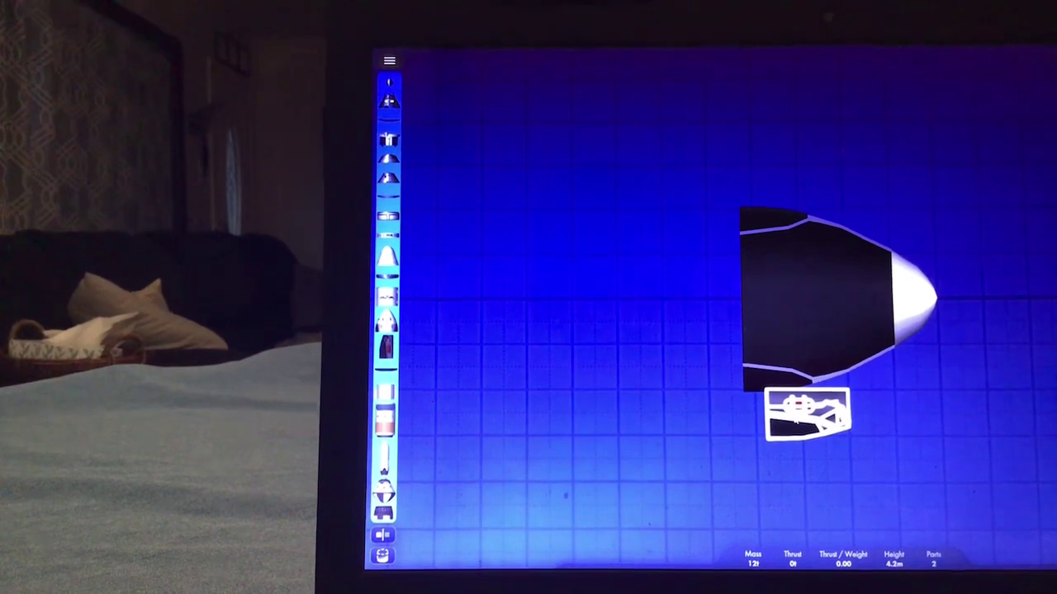
drag(799, 392, 793, 372)
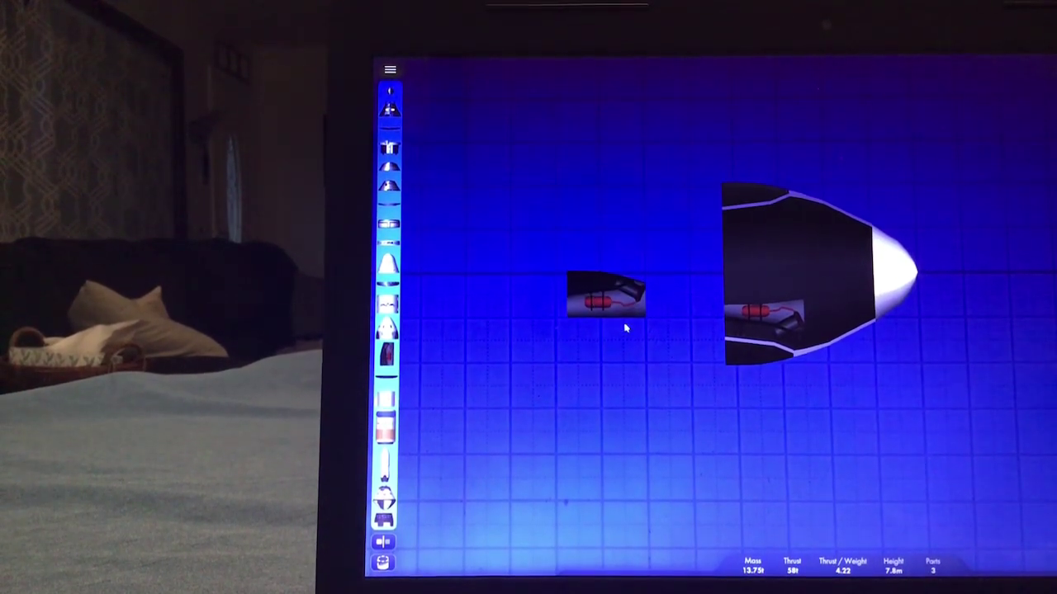
mouse_move(625, 328)
mouse_down()
mouse_move(615, 318)
mouse_move(757, 202)
mouse_up()
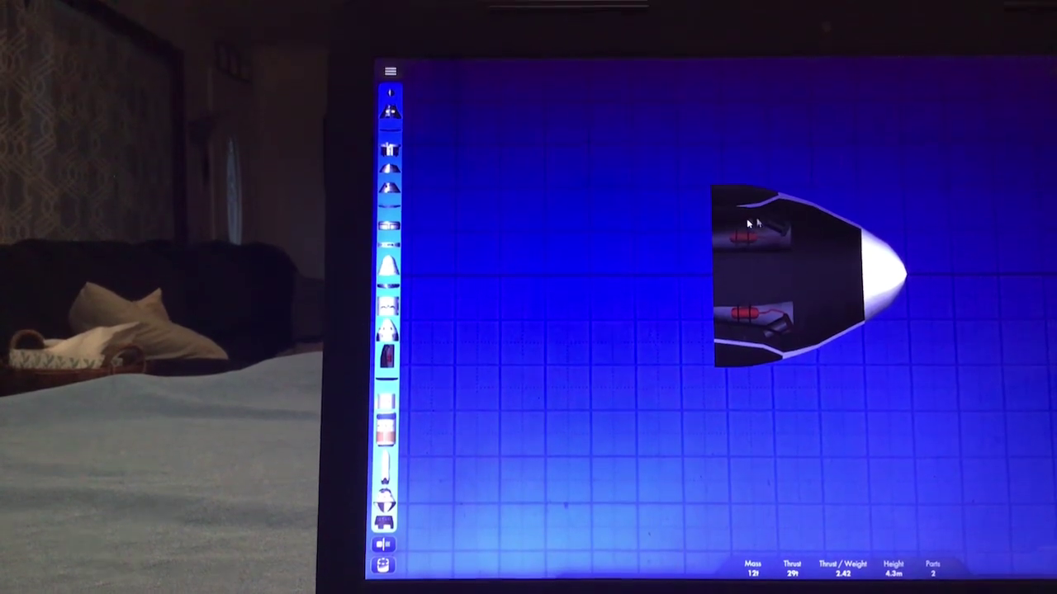
Fit the first small thruster pod at the capsule's top-left, checking its placement.
drag(746, 221, 756, 198)
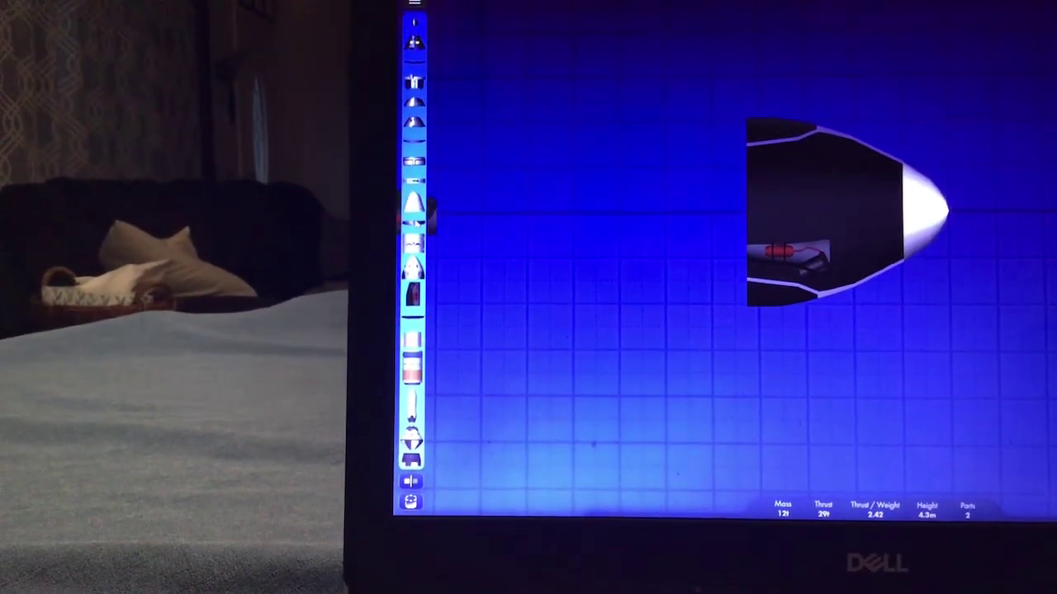
drag(882, 216, 973, 217)
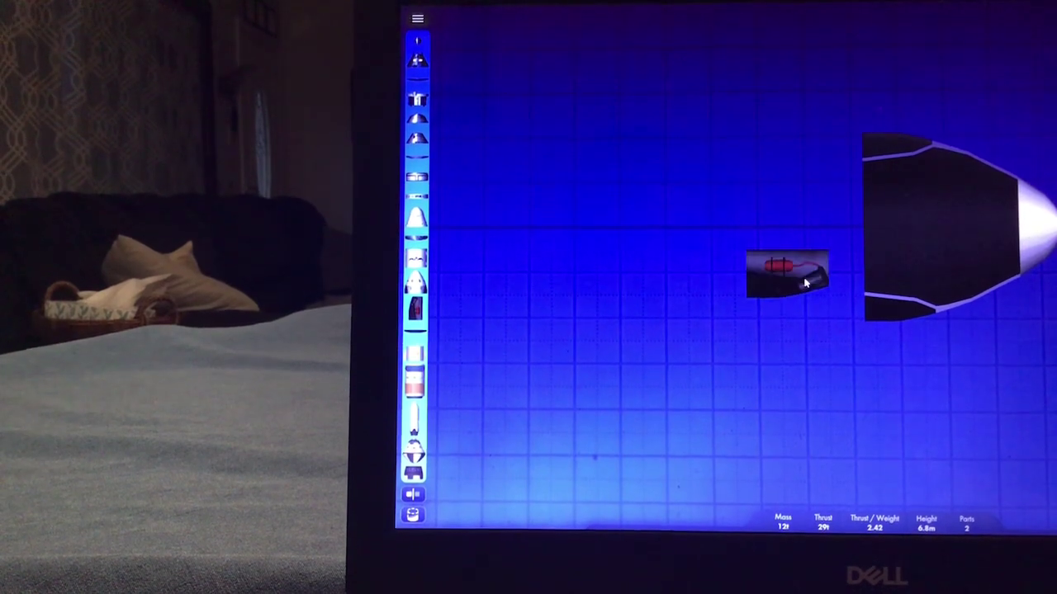
drag(941, 231, 856, 266)
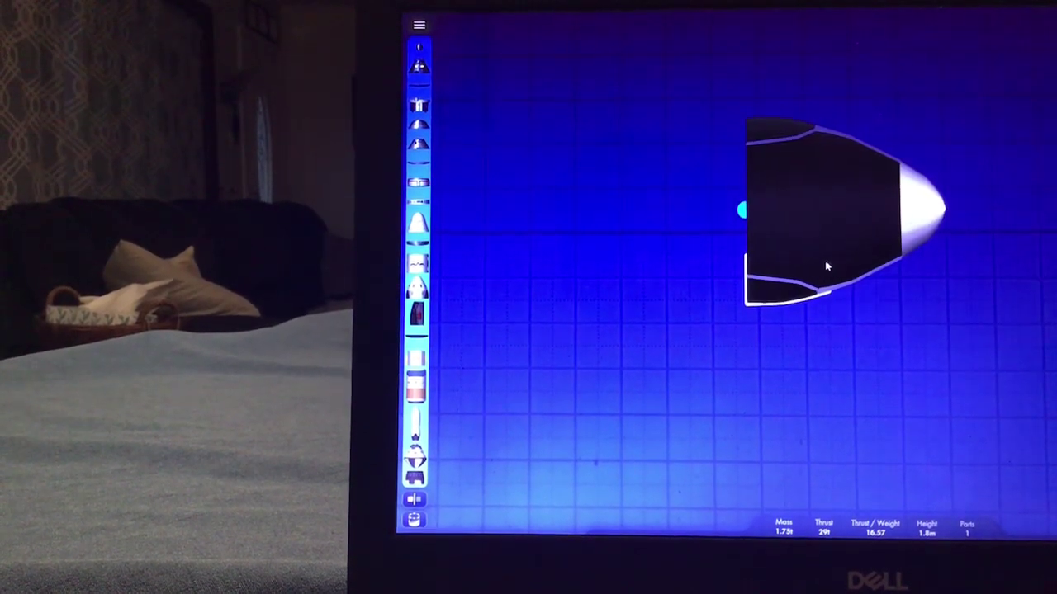
click(834, 235)
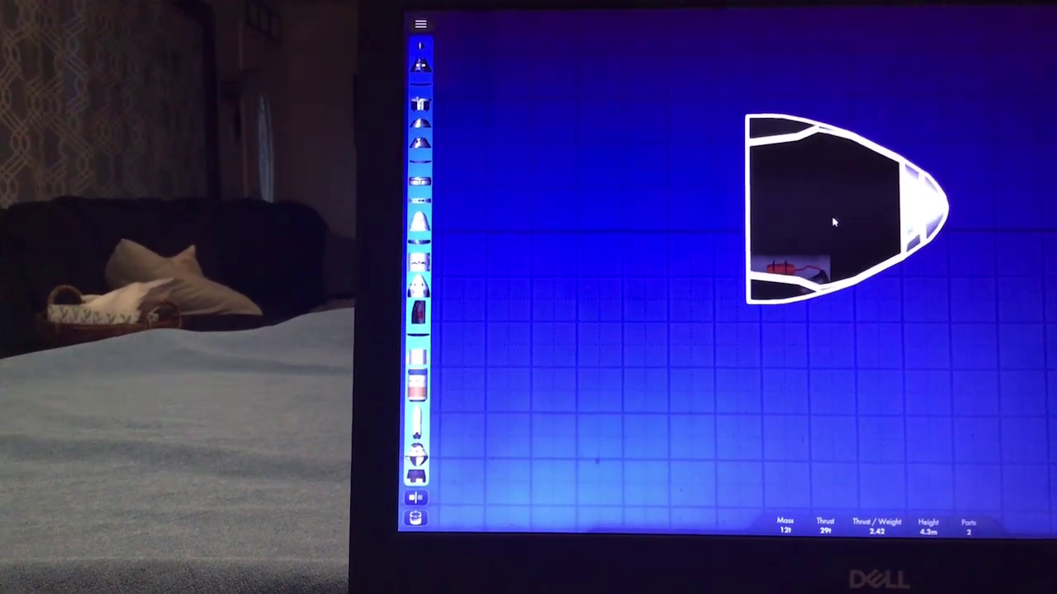
click(908, 330)
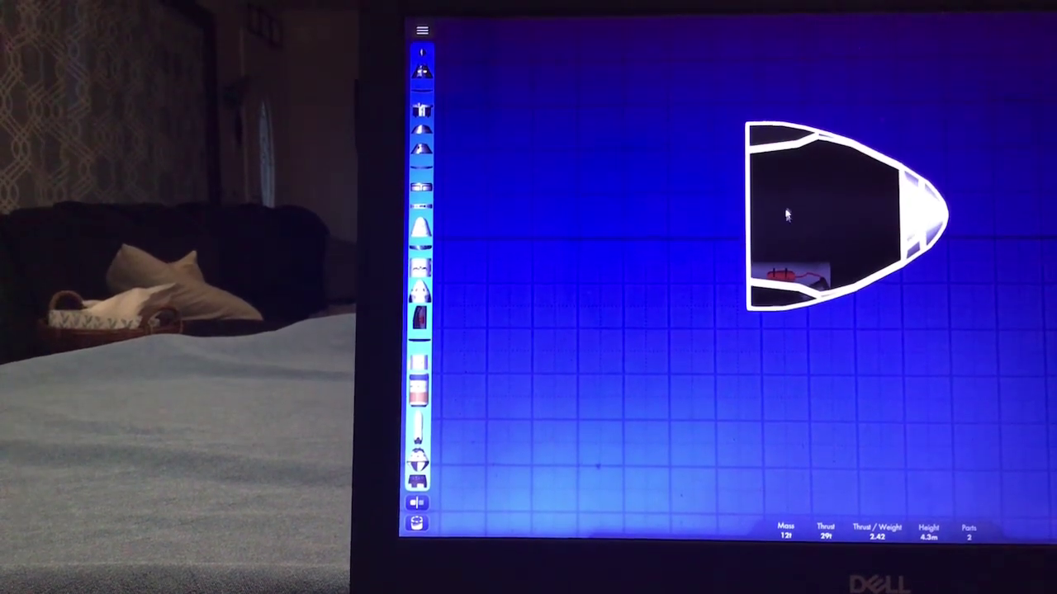
drag(786, 214, 854, 220)
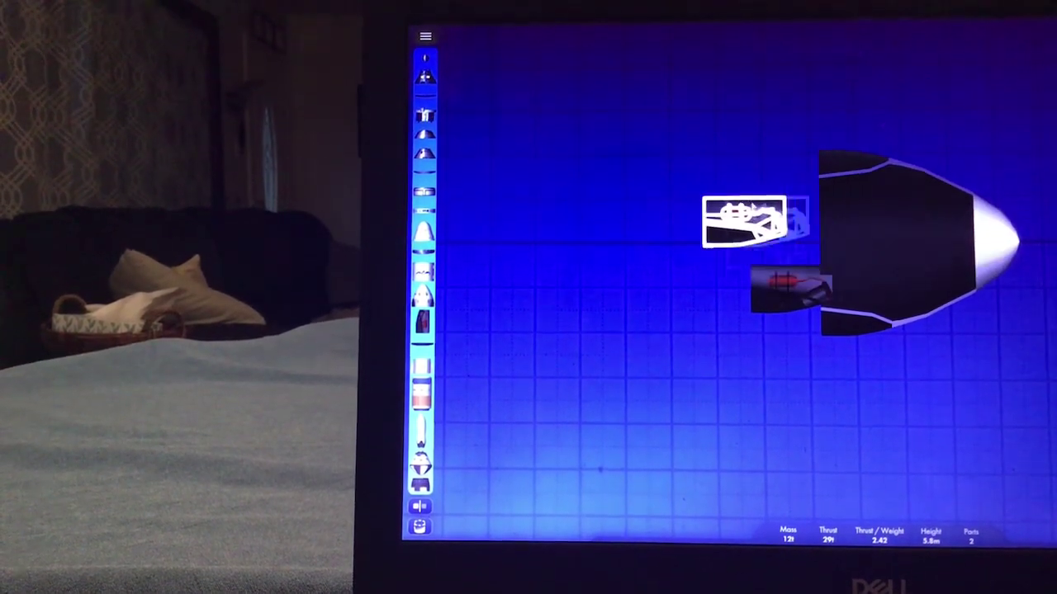
Move the second thruster pod near the capsule top and slide the capsule over both pods.
drag(753, 221, 743, 159)
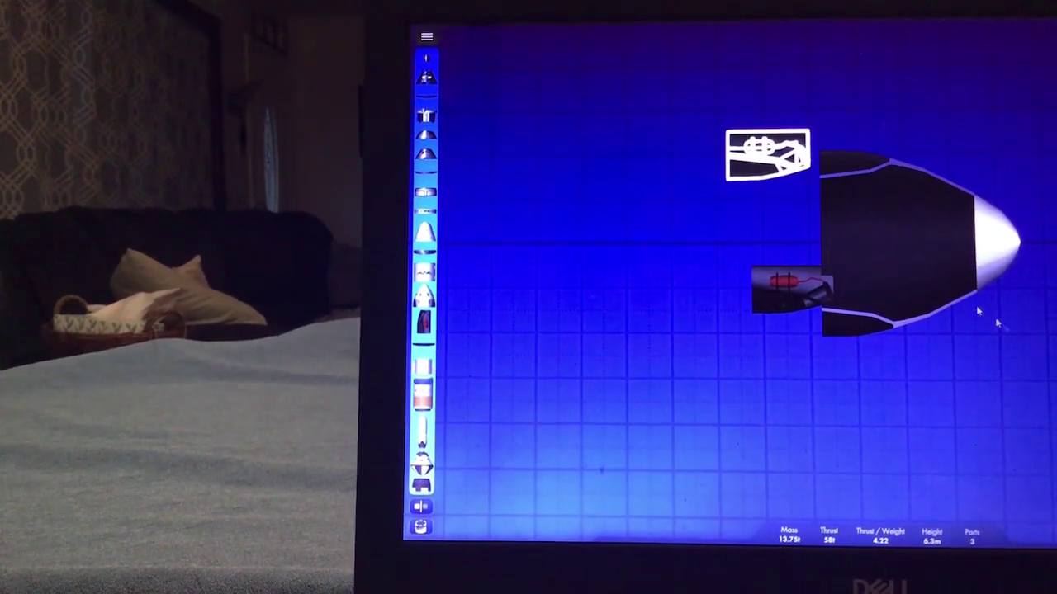
click(731, 230)
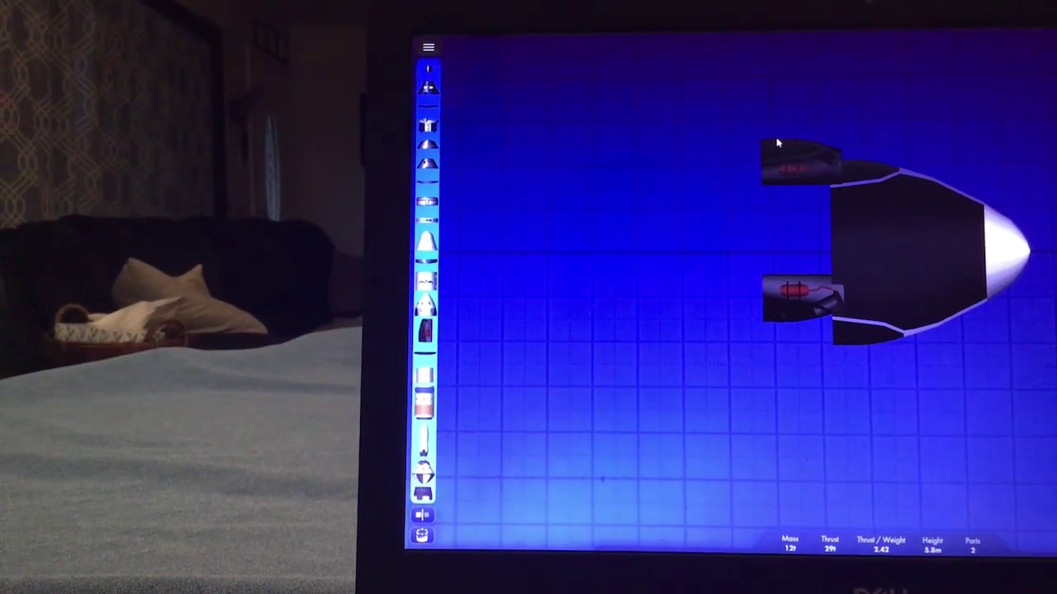
drag(949, 251, 898, 241)
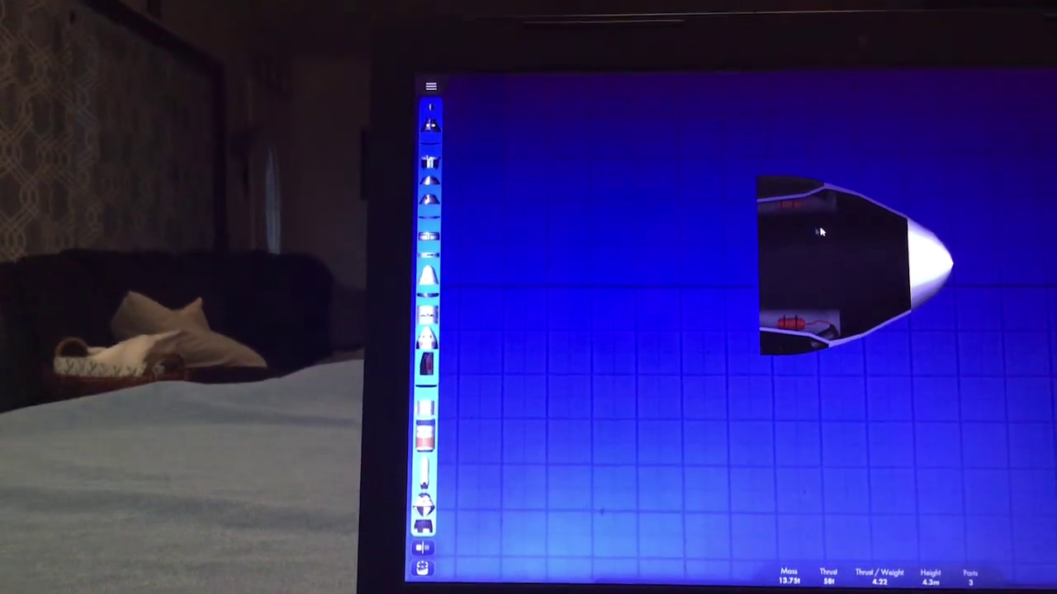
click(925, 240)
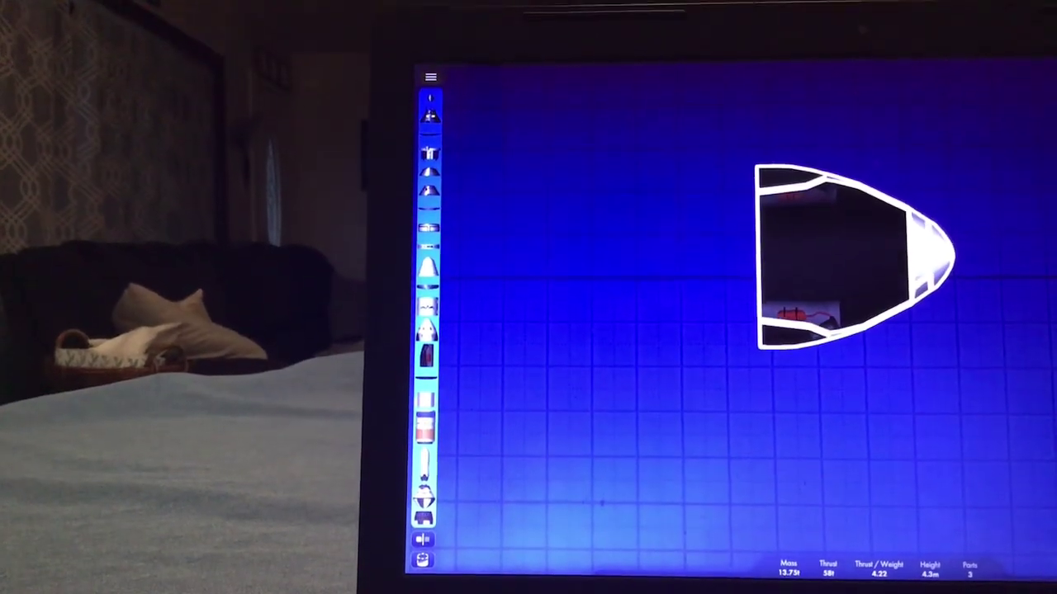
click(627, 371)
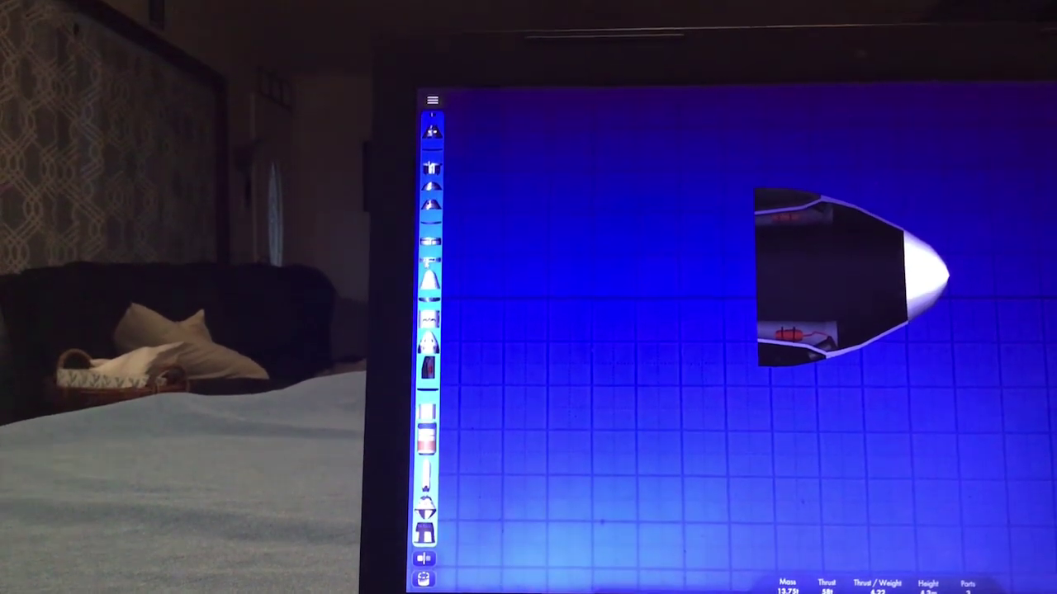
click(432, 99)
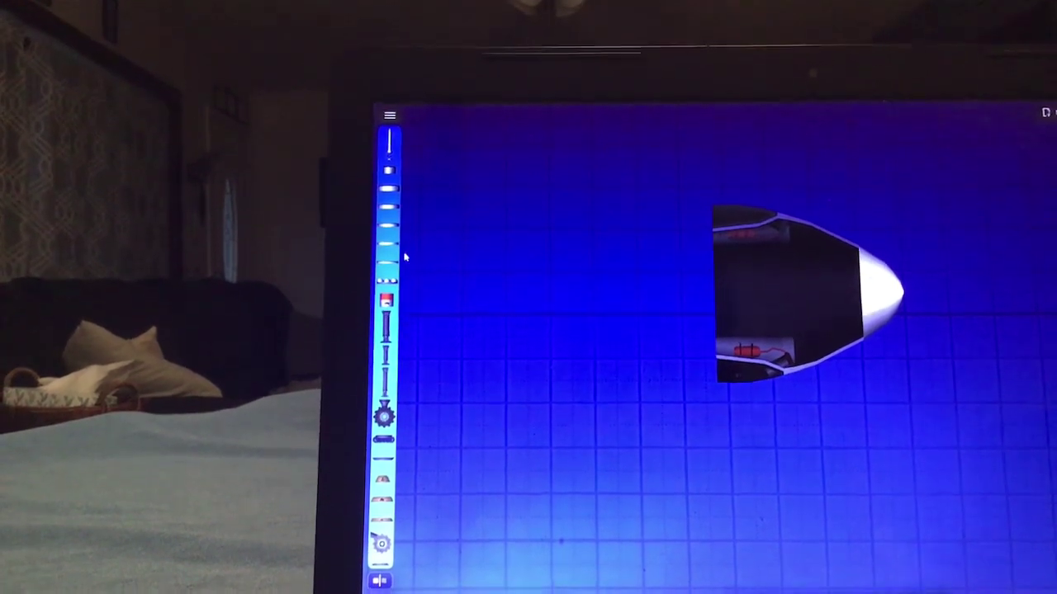
Add a triple-nozzle part to the capsule nose, nudge the whole assembly left, and try launching.
mouse_move(386, 279)
mouse_down()
mouse_move(923, 324)
mouse_move(842, 302)
mouse_up()
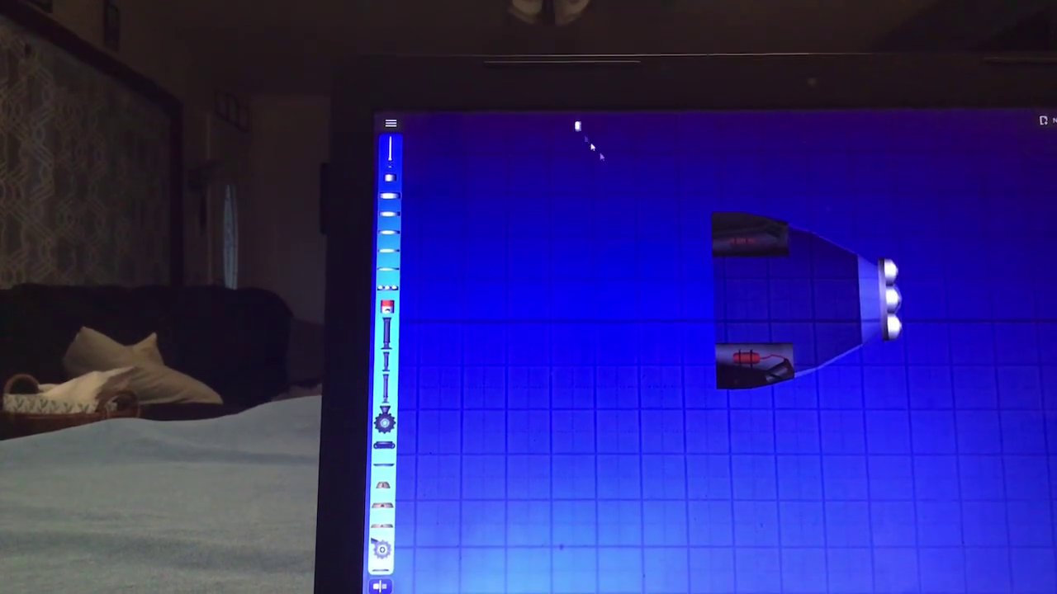
drag(578, 126, 966, 458)
drag(842, 331, 823, 339)
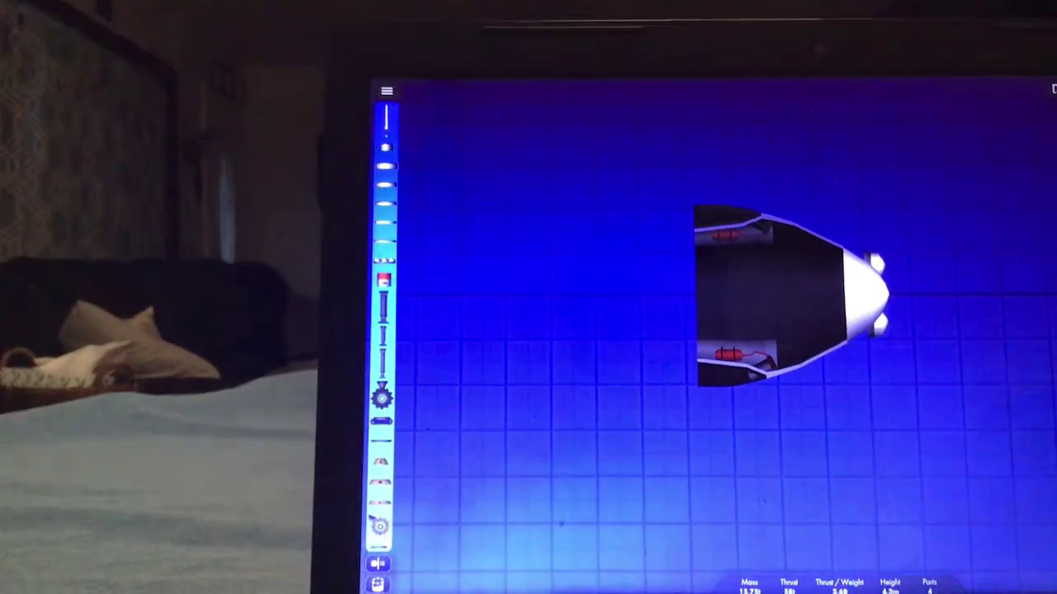
key(Return)
click(774, 357)
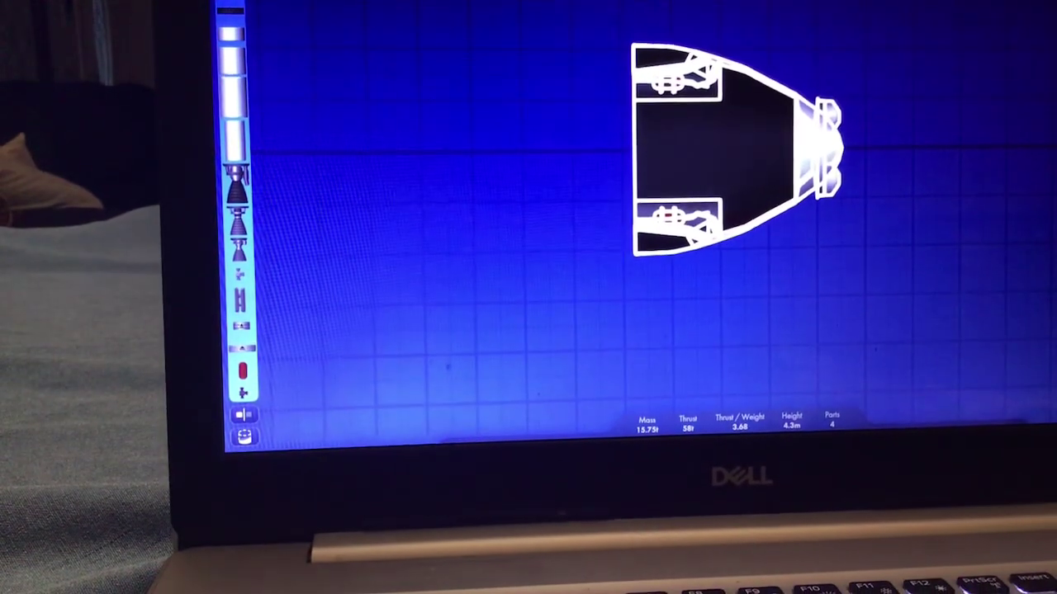
Launch despite the missing heat shield warning, then revert the flight to the launch pad.
key(space)
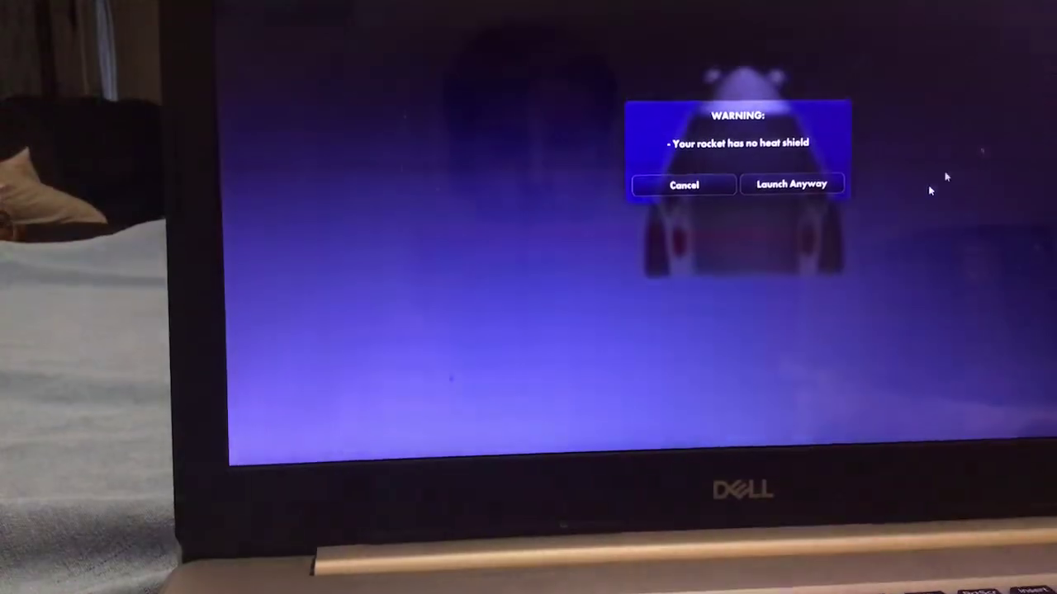
click(792, 175)
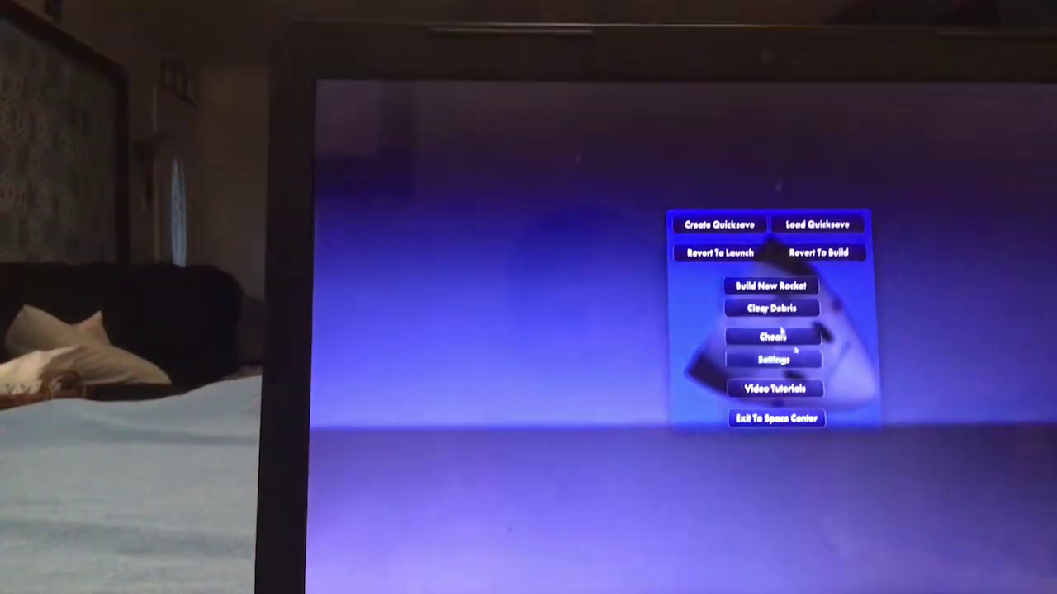
click(740, 266)
scroll(838, 380, up, 3)
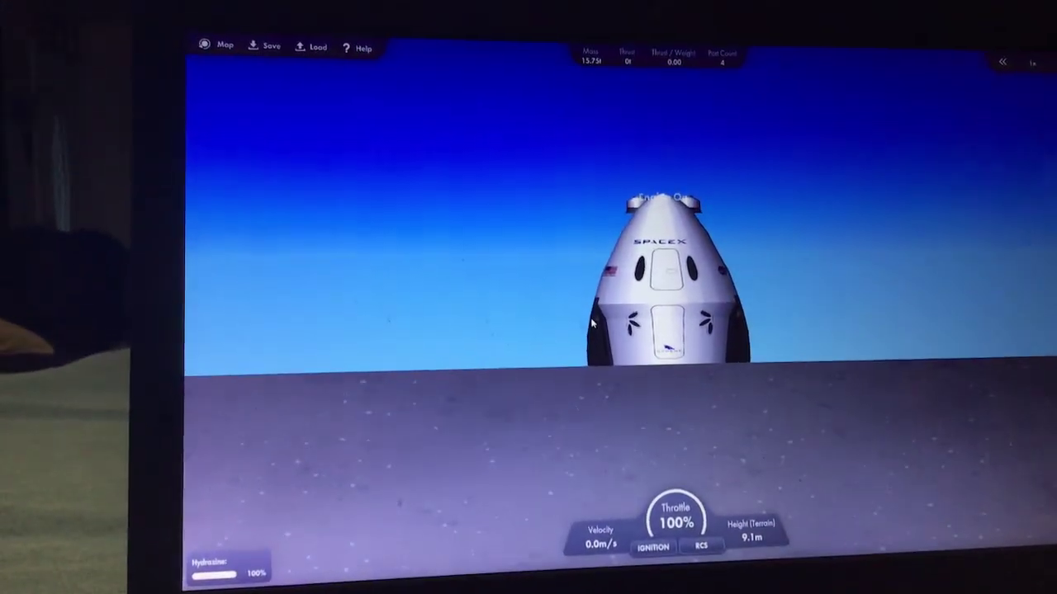
Ignite the engines to climb past 1,000 m, then cut thrust to deploy the parachutes.
key(space)
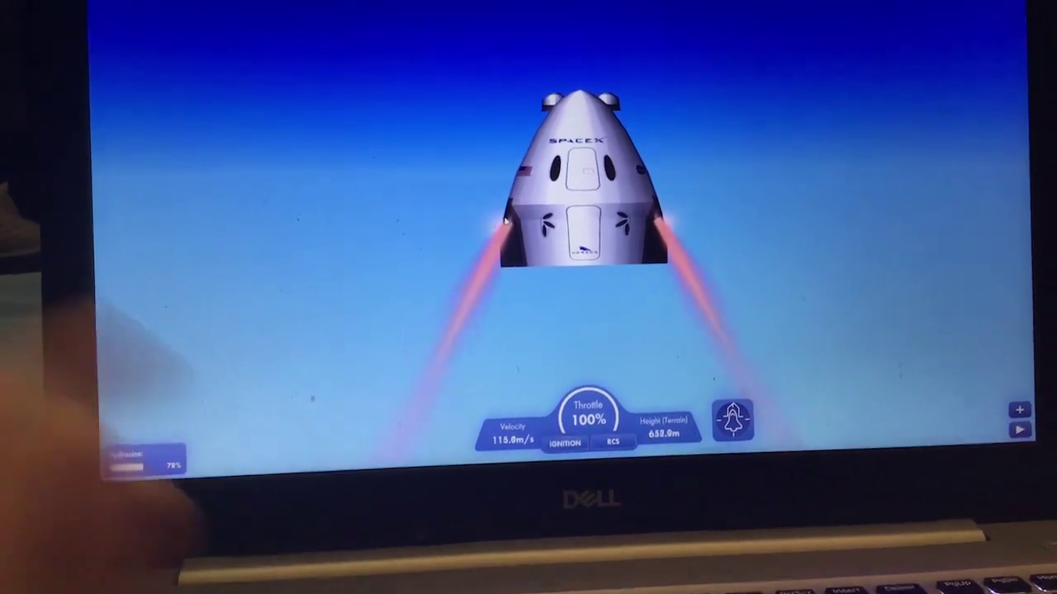
key(space)
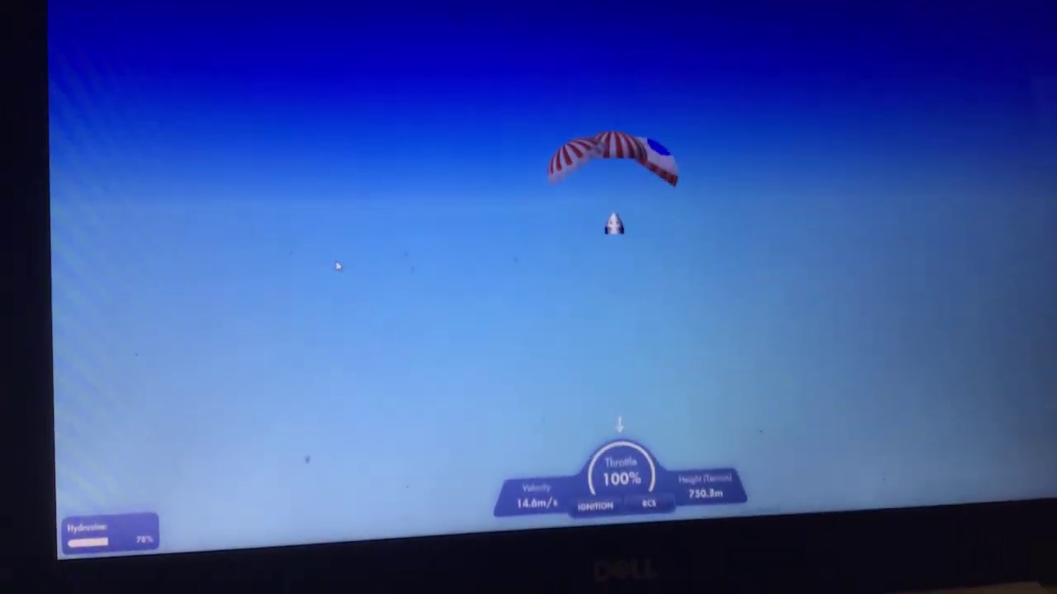
scroll(317, 329, up, 5)
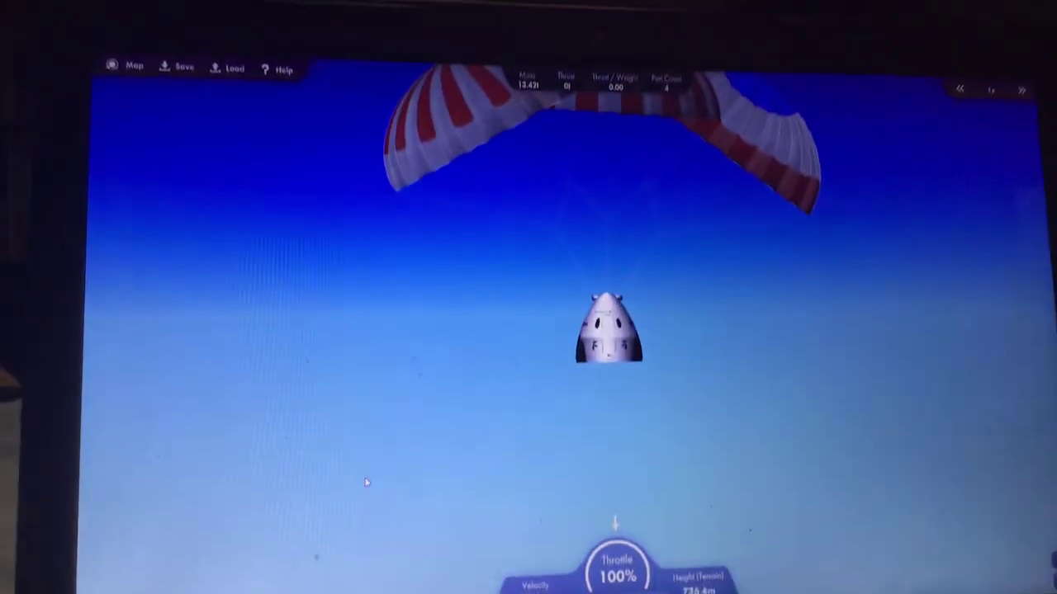
scroll(367, 482, down, 5)
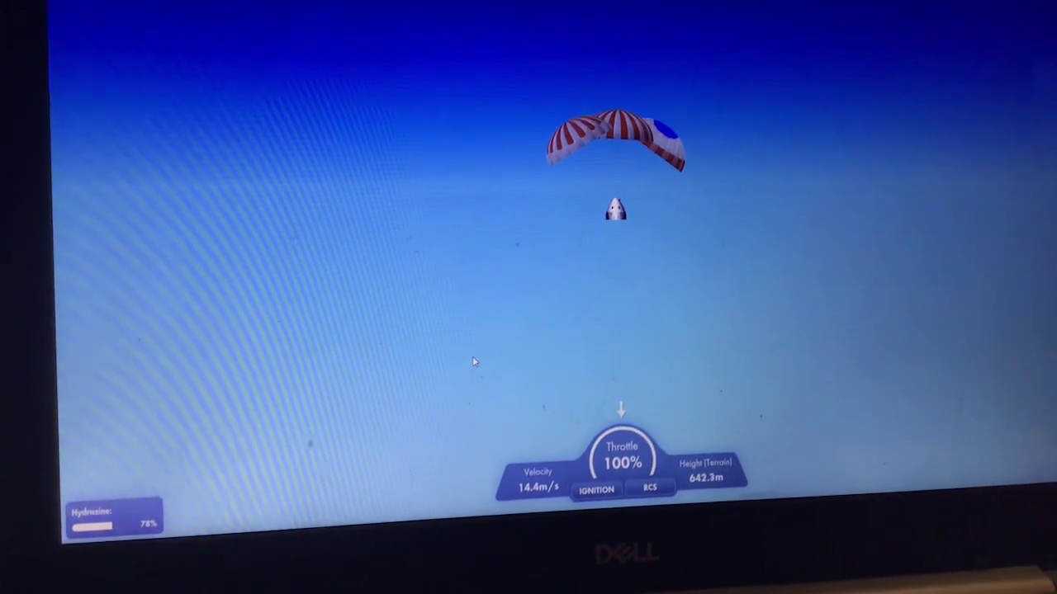
scroll(628, 273, up, 3)
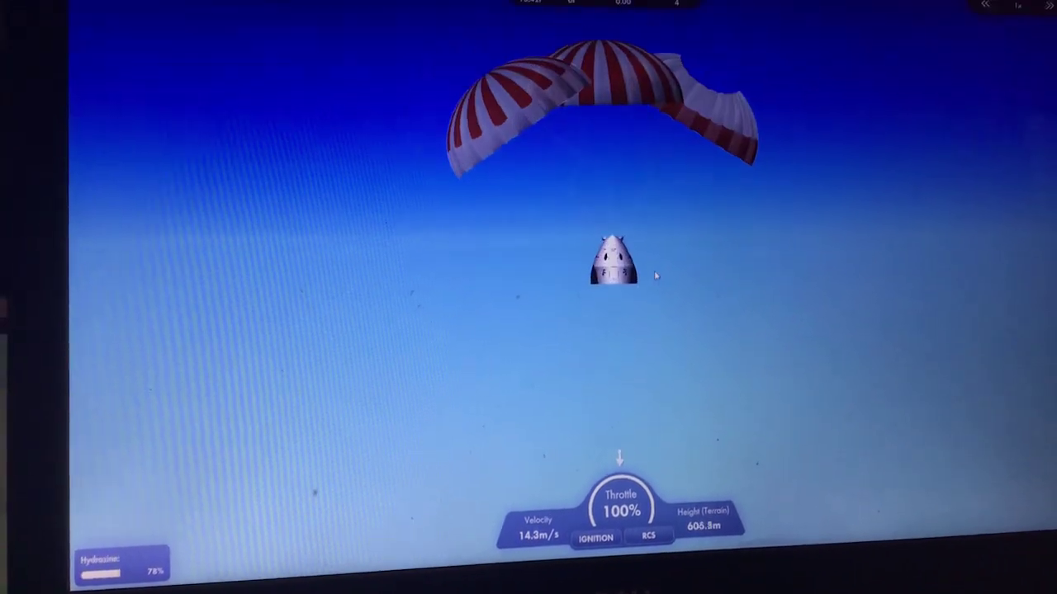
scroll(656, 275, up, 4)
scroll(627, 289, down, 2)
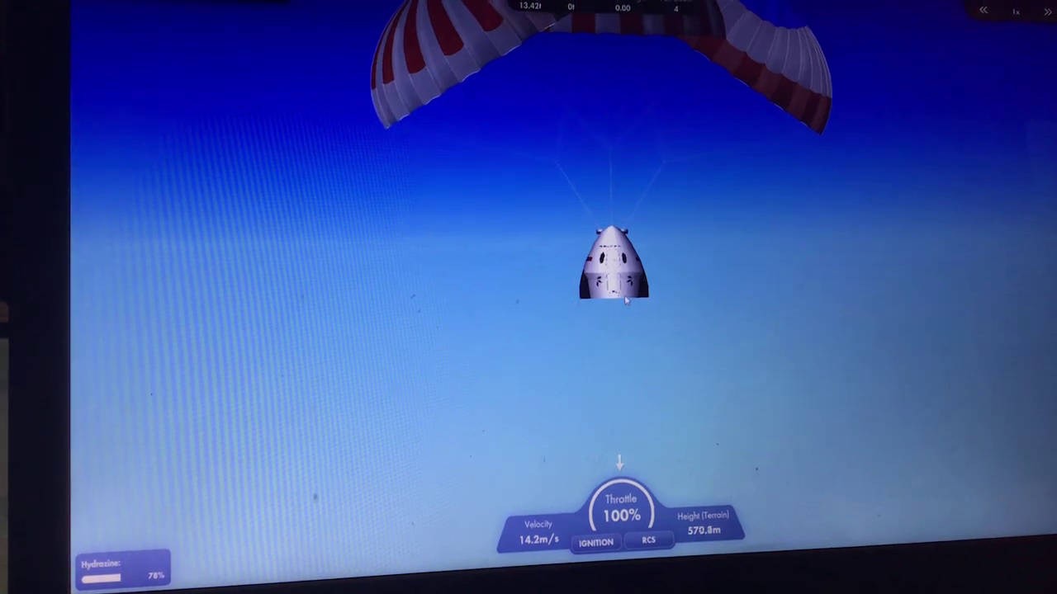
mouse_move(626, 299)
mouse_down()
mouse_move(615, 264)
mouse_move(605, 330)
mouse_up()
scroll(611, 281, up, 3)
scroll(611, 288, down, 3)
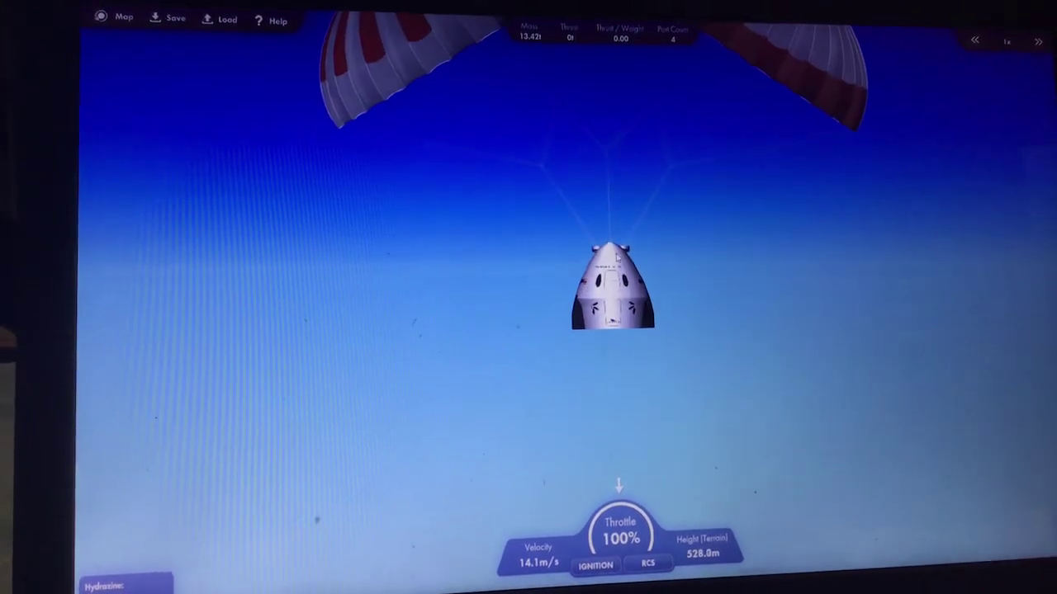
scroll(615, 247, up, 4)
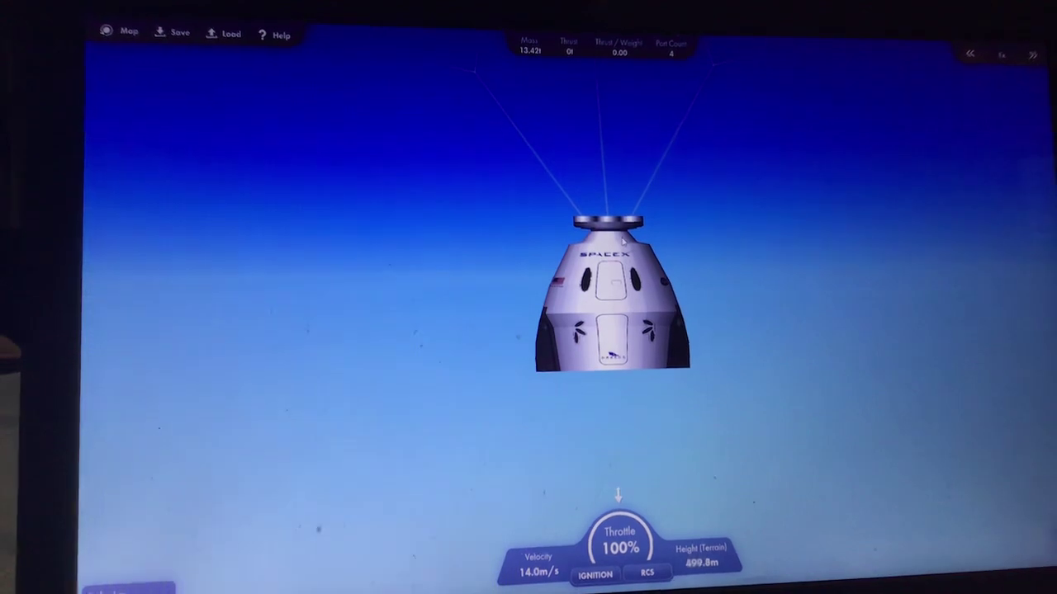
Separate the top docking part, toggle the interior view, and deploy the capsule's parachute.
click(615, 240)
scroll(603, 314, down, 2)
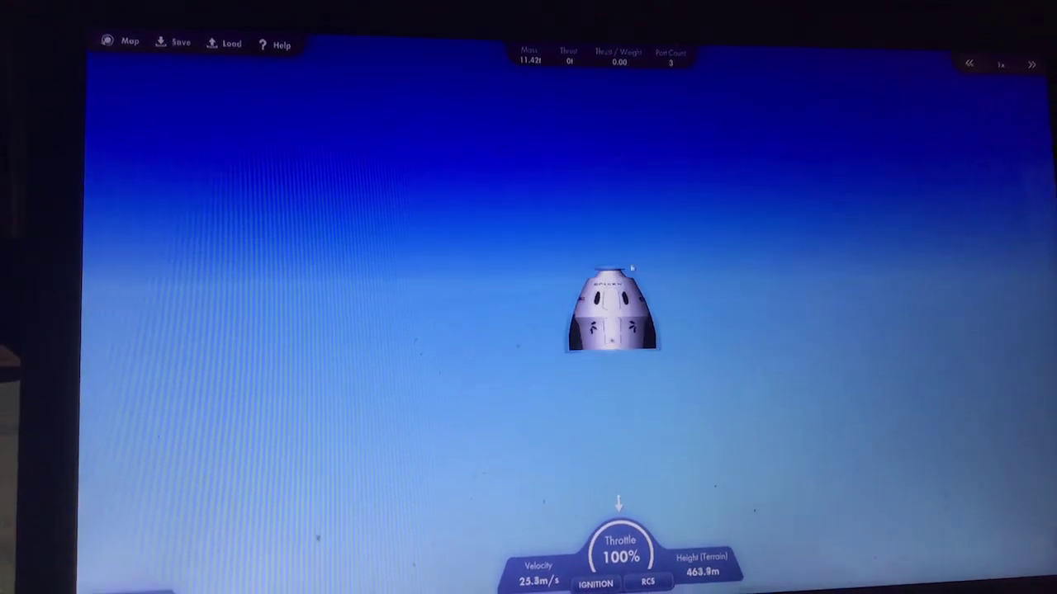
scroll(603, 248, up, 3)
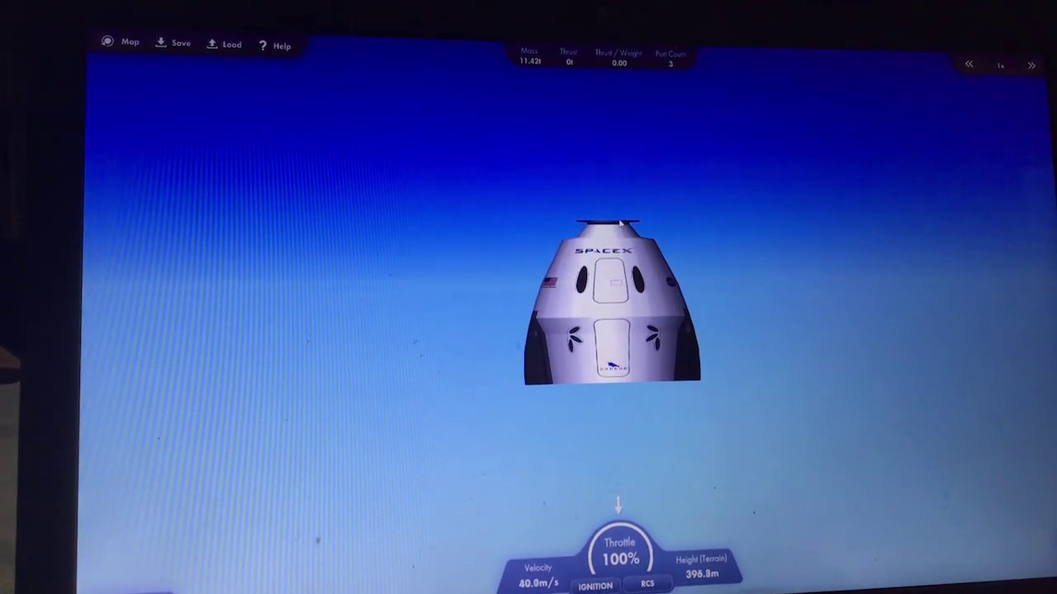
click(623, 240)
click(620, 238)
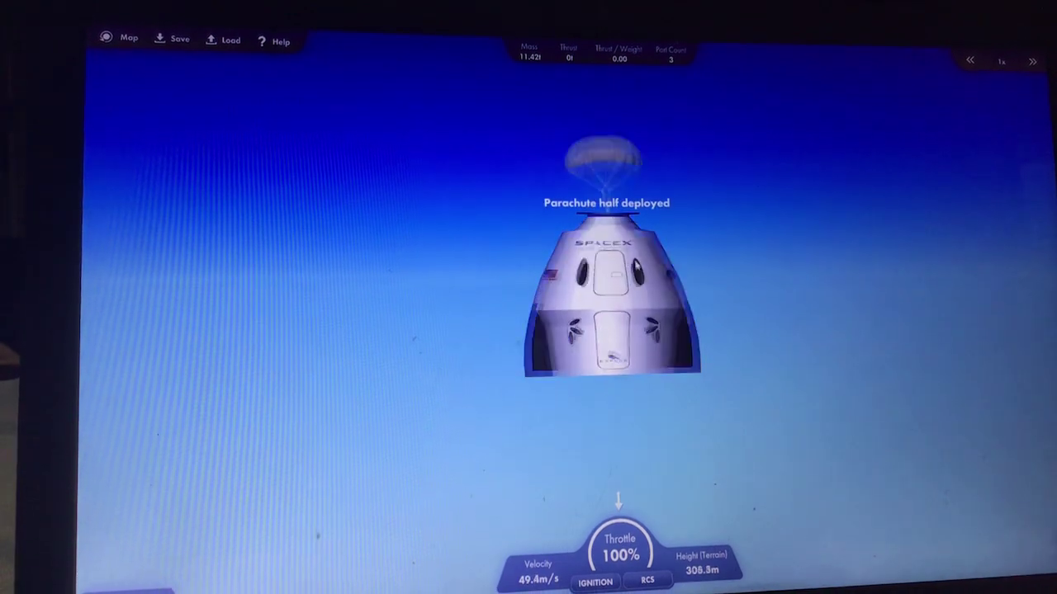
scroll(619, 240, down, 3)
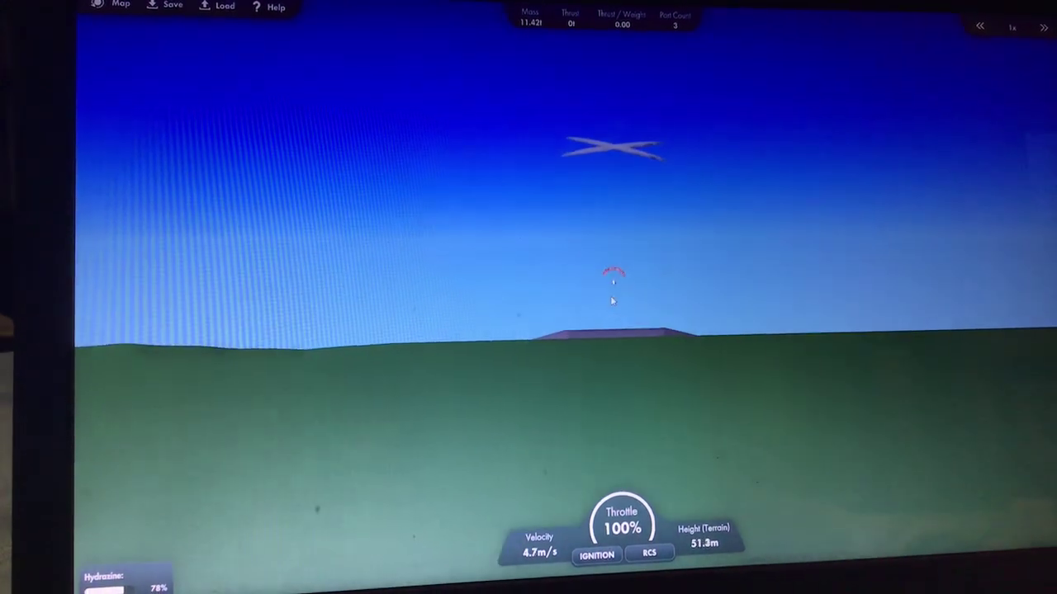
scroll(611, 305, up, 6)
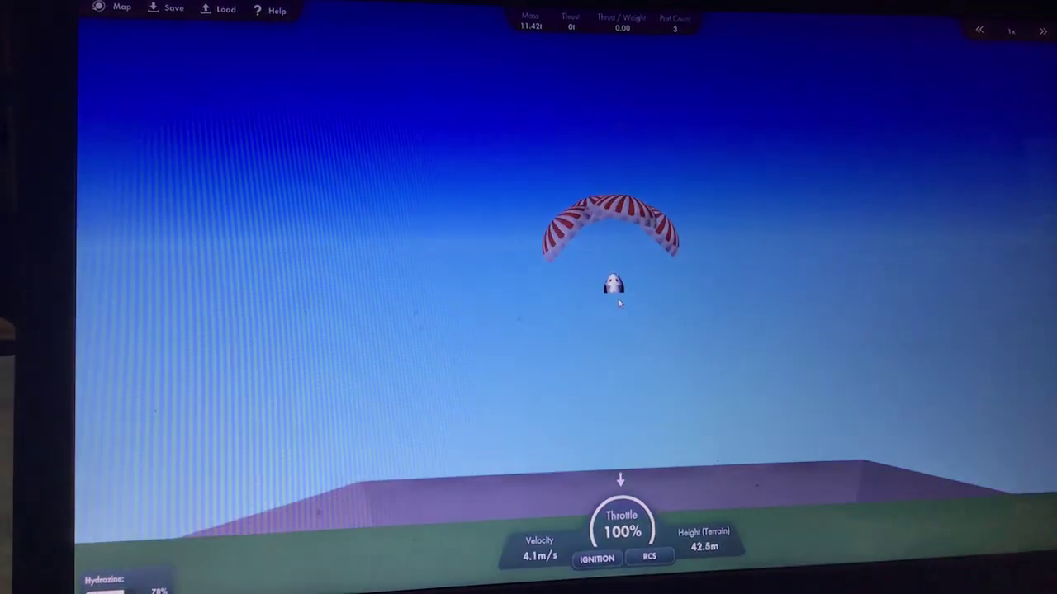
scroll(620, 302, down, 4)
scroll(618, 304, down, 4)
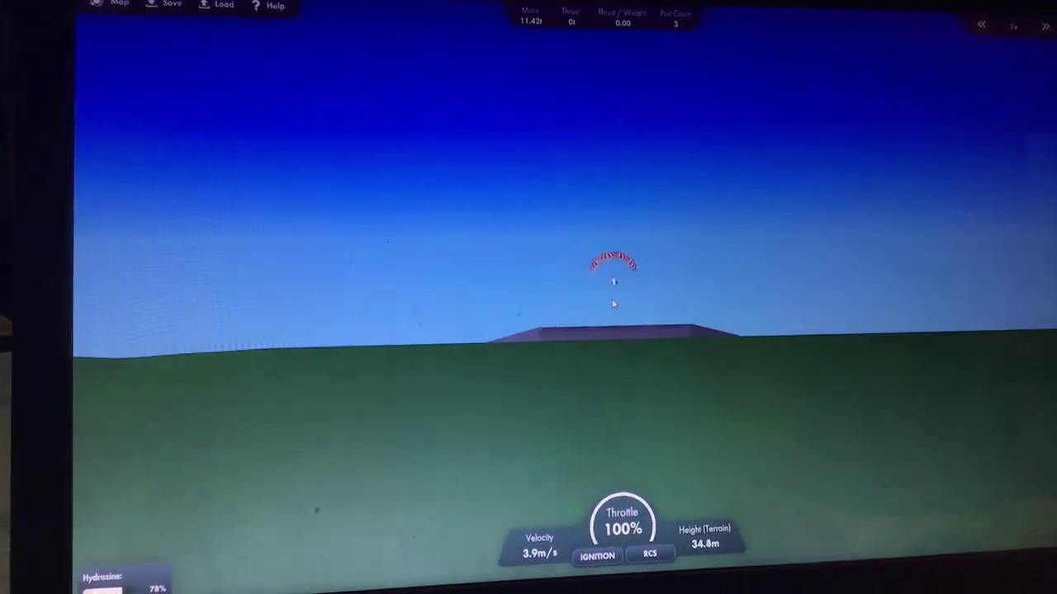
scroll(616, 305, down, 3)
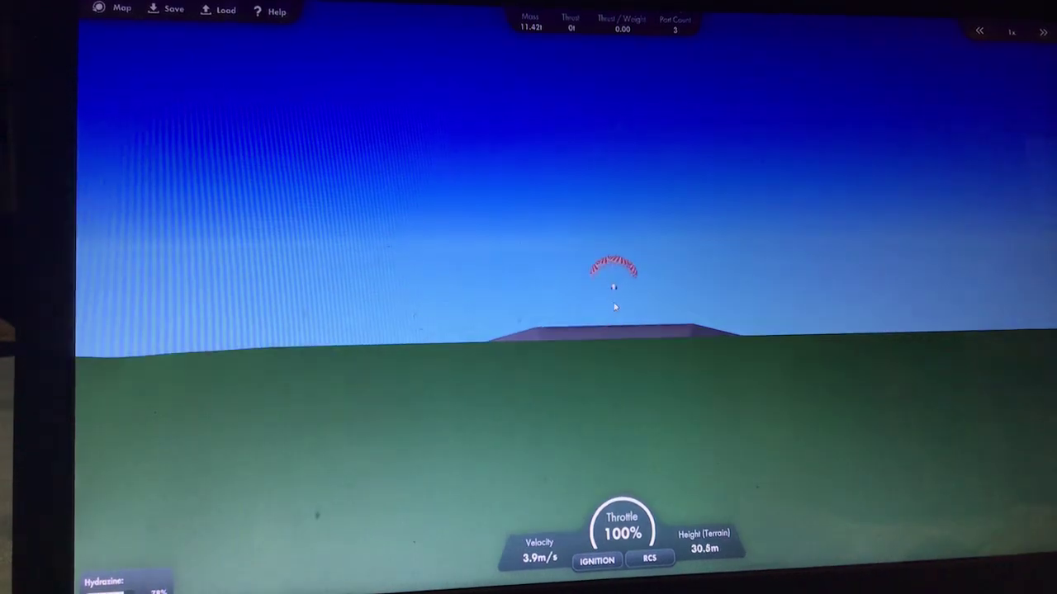
scroll(615, 307, up, 4)
scroll(615, 306, up, 4)
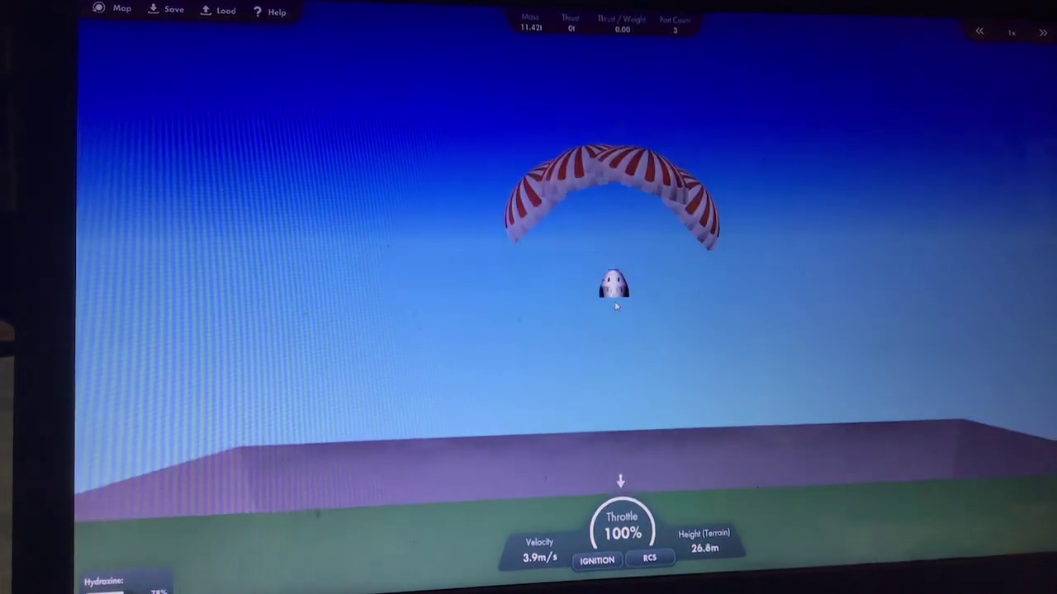
scroll(615, 306, up, 3)
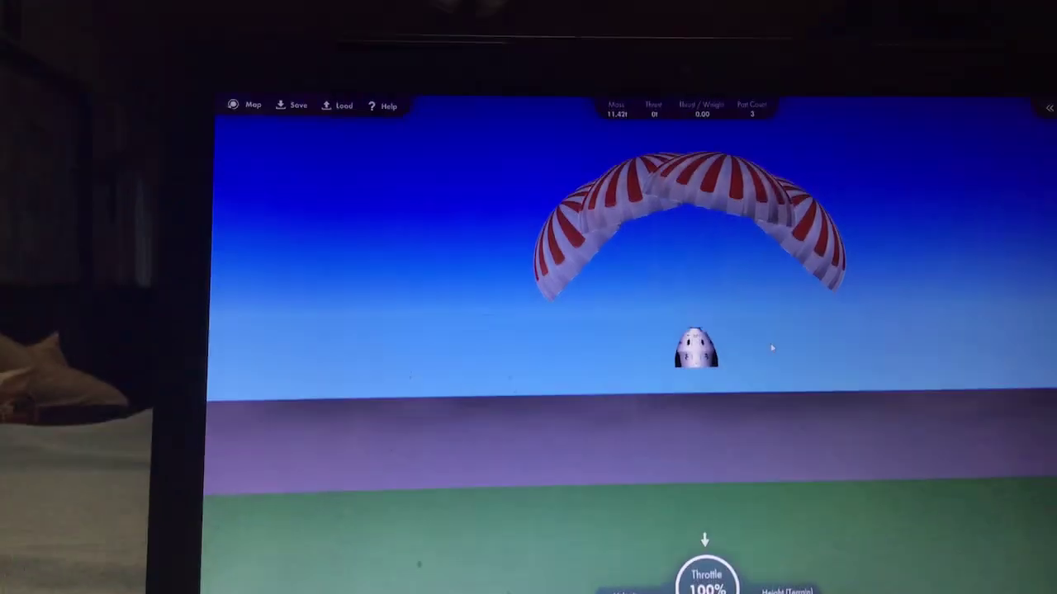
Fire the engines under parachutes, throttling down twice and then back up twice.
key(space)
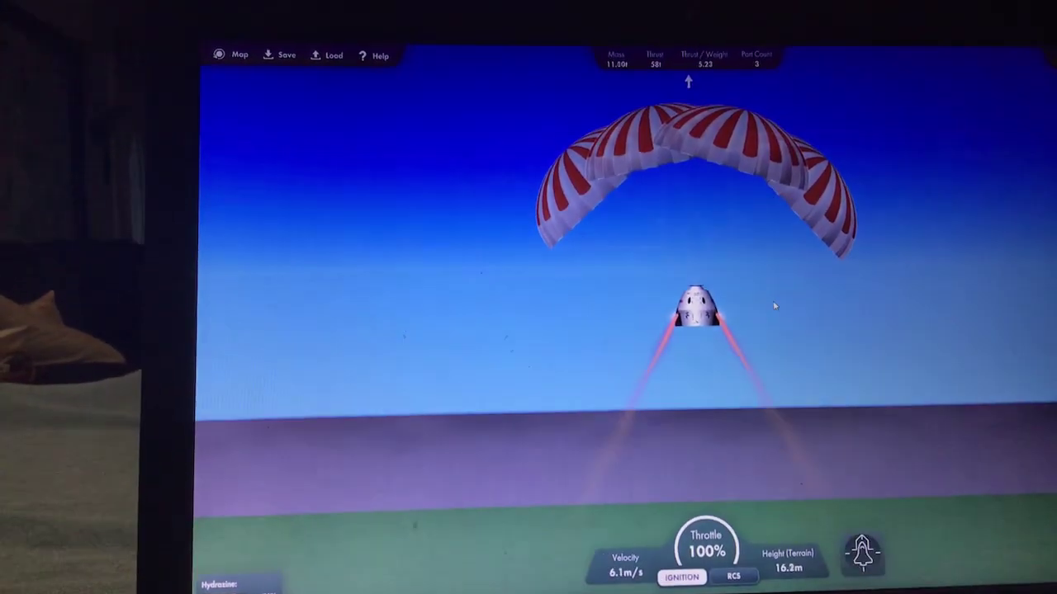
key(ctrl)
key(ctrl)
key(ctrl)
key(ctrl)
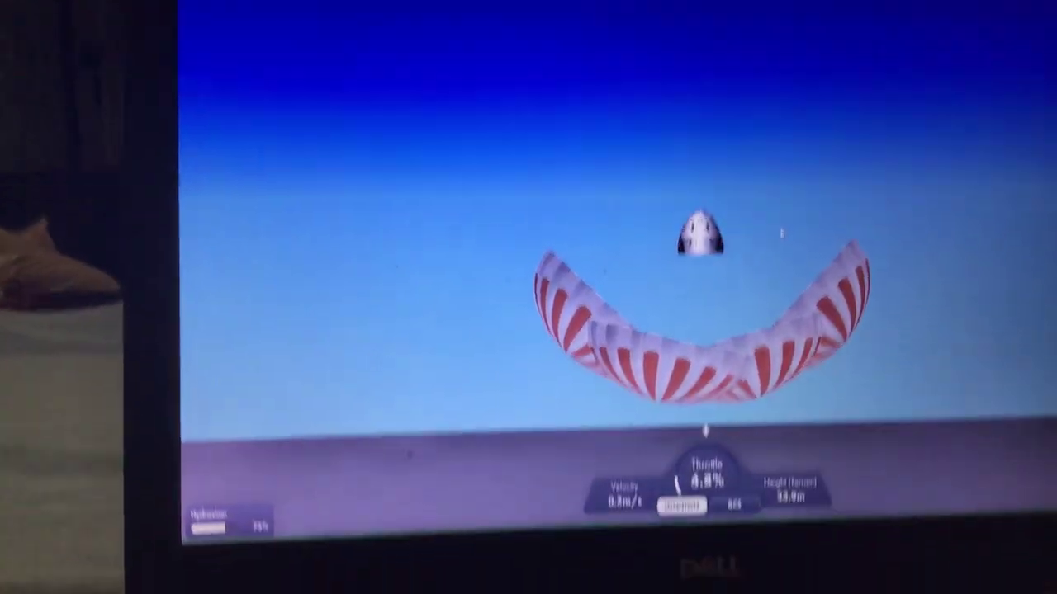
key(ctrl)
key(shift)
key(shift)
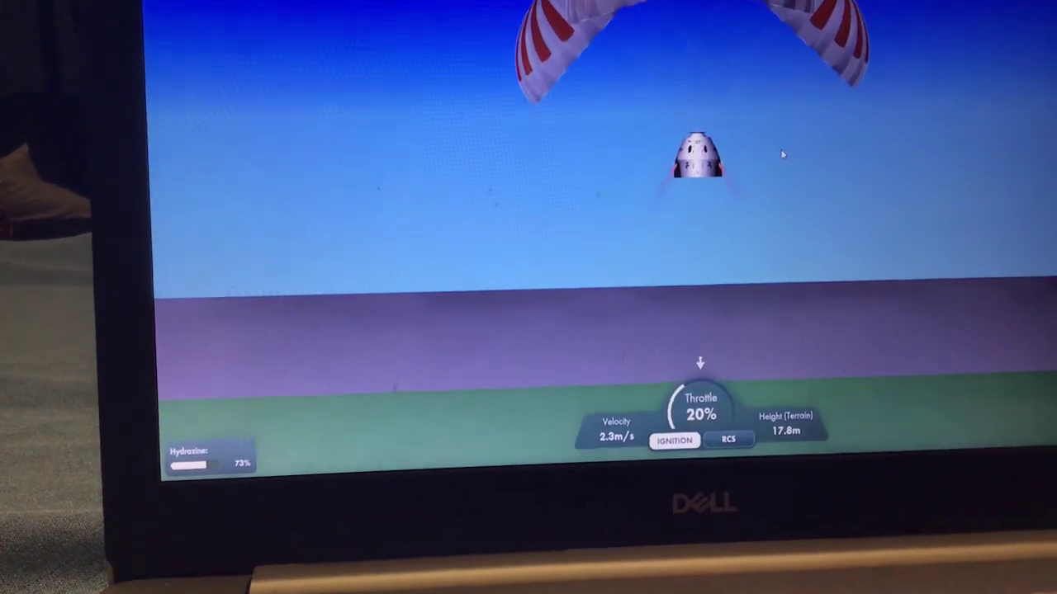
key(shift)
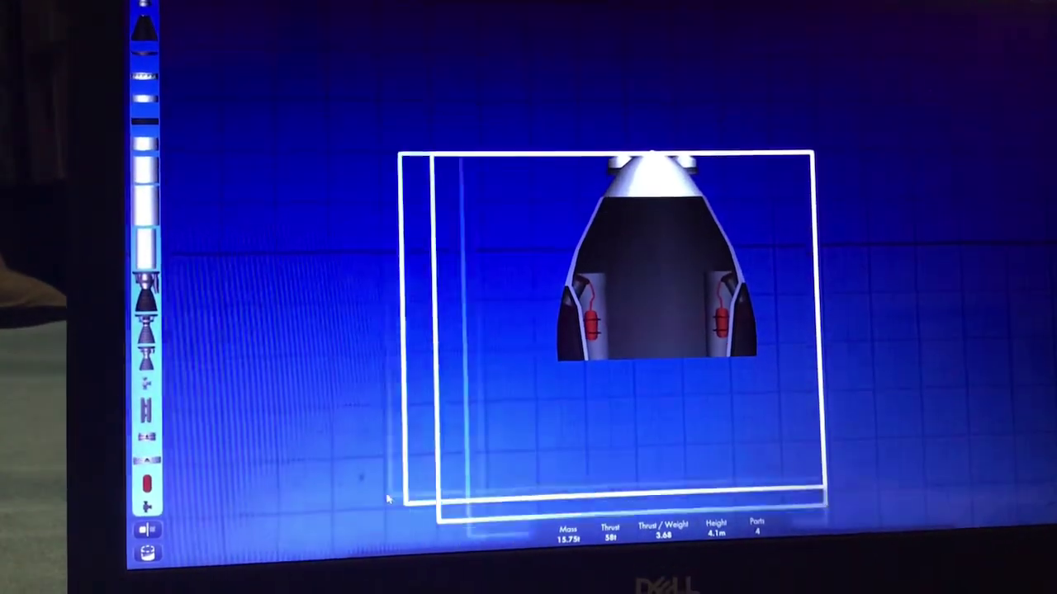
Delete the capsule, leaving only the 0.75-tonne launch bar part on the grid.
click(604, 285)
click(652, 248)
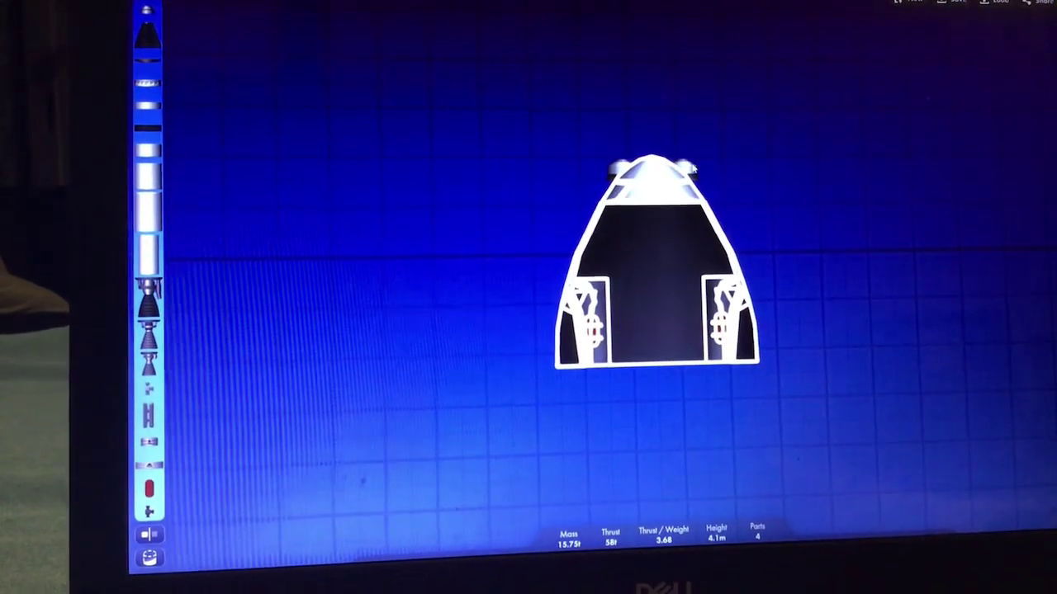
drag(693, 169, 173, 66)
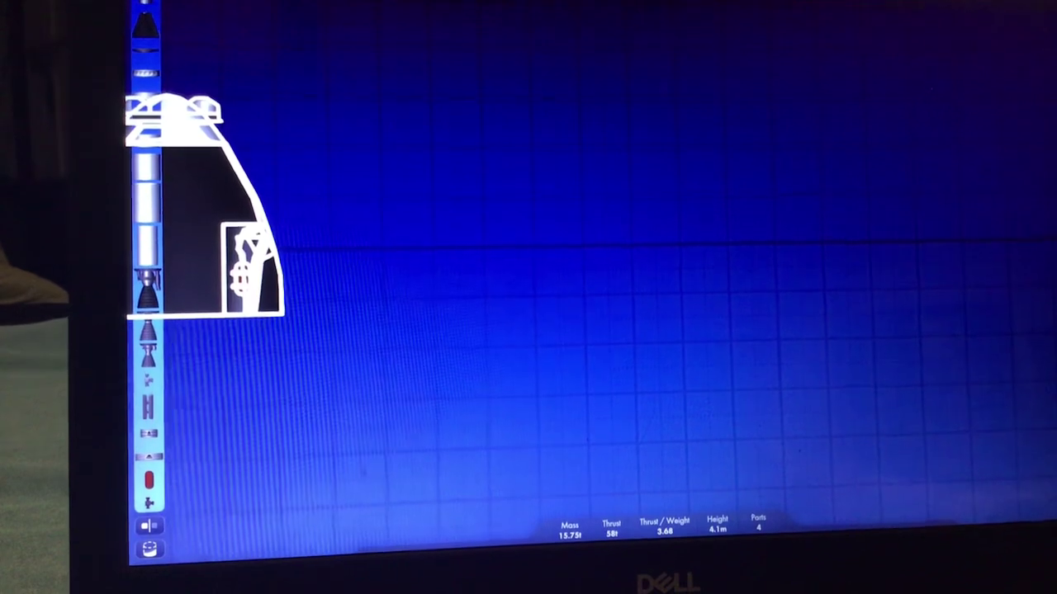
click(147, 9)
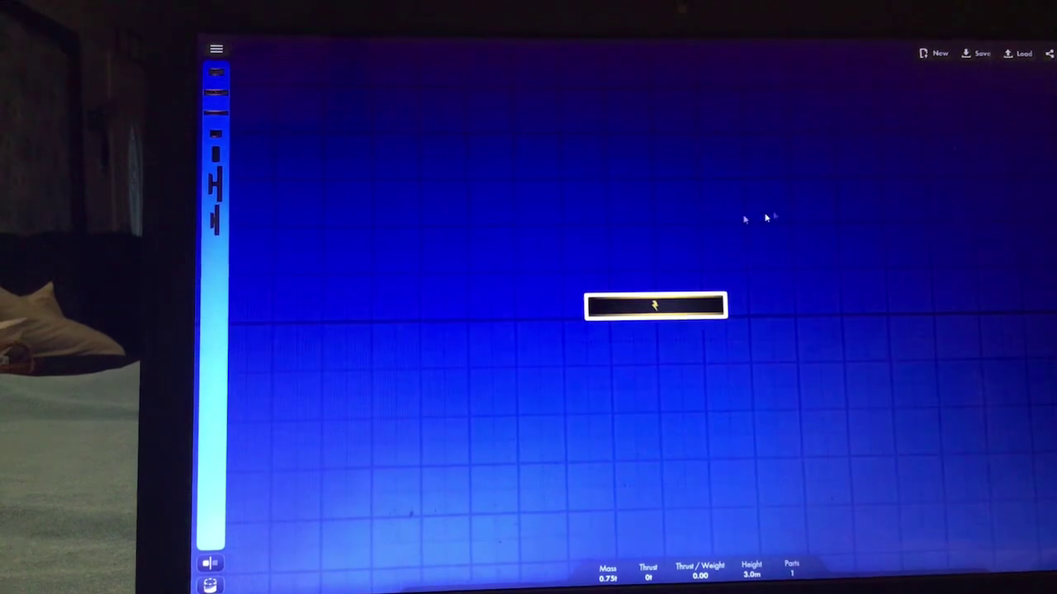
Place the caterpillar wheels below the launch bar, turned horizontal.
click(216, 46)
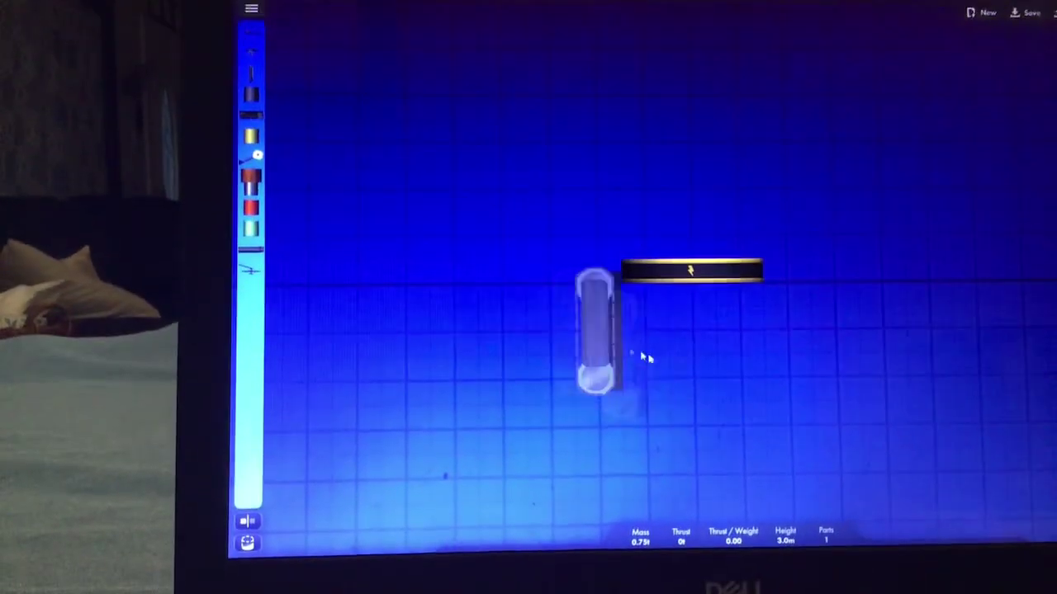
drag(262, 163, 648, 388)
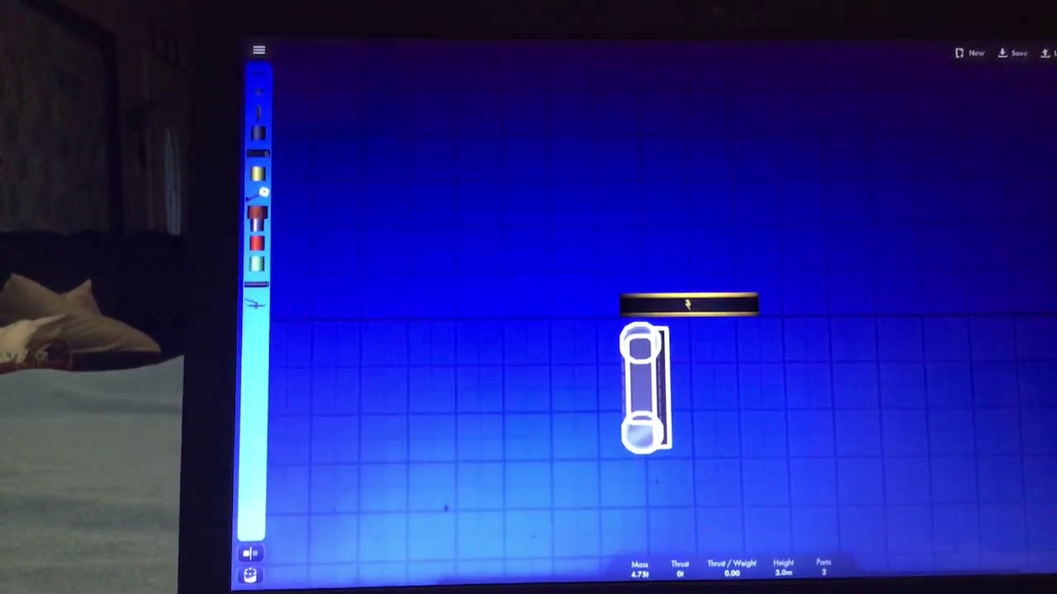
key(Right)
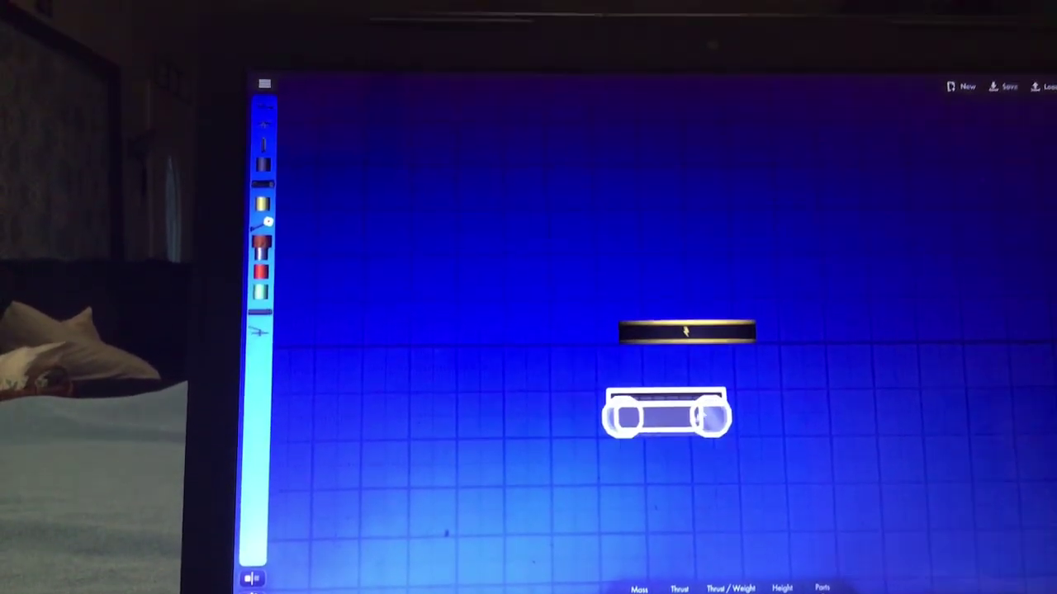
click(495, 289)
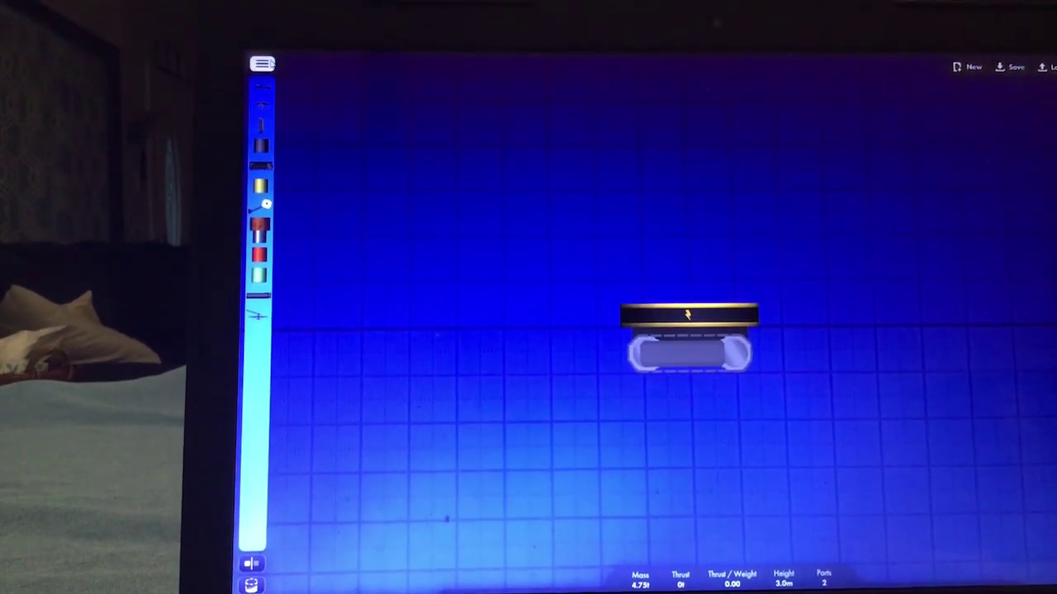
Top the stack with a cone from the Basics category.
click(263, 65)
click(313, 237)
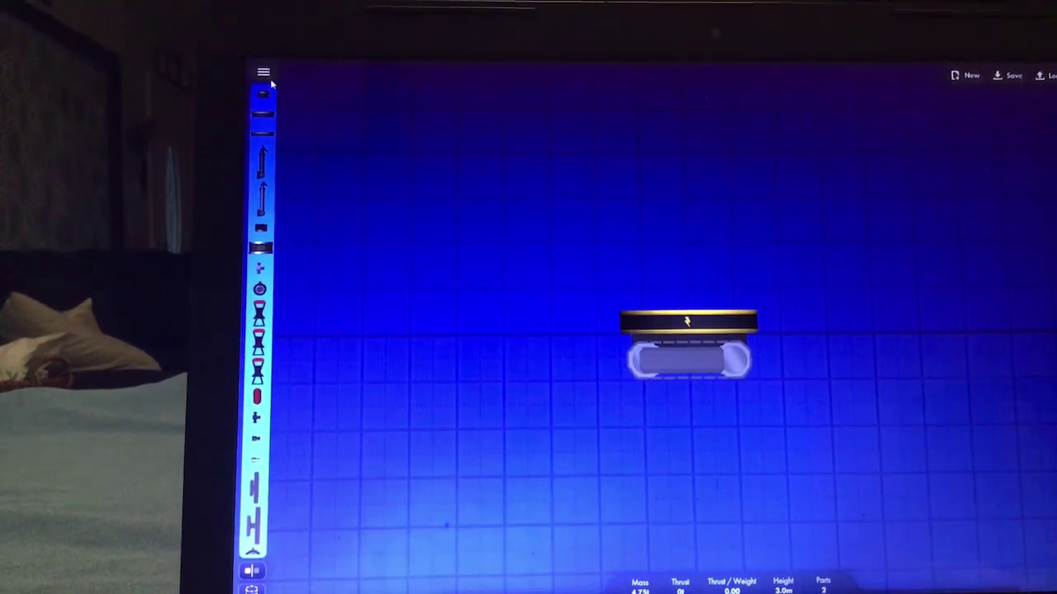
click(316, 80)
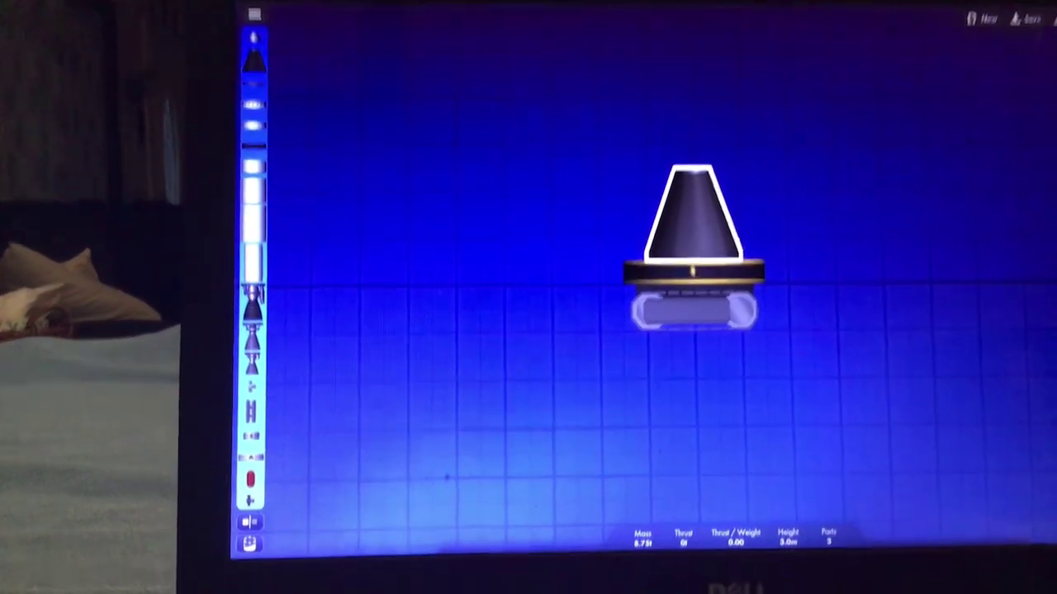
click(699, 286)
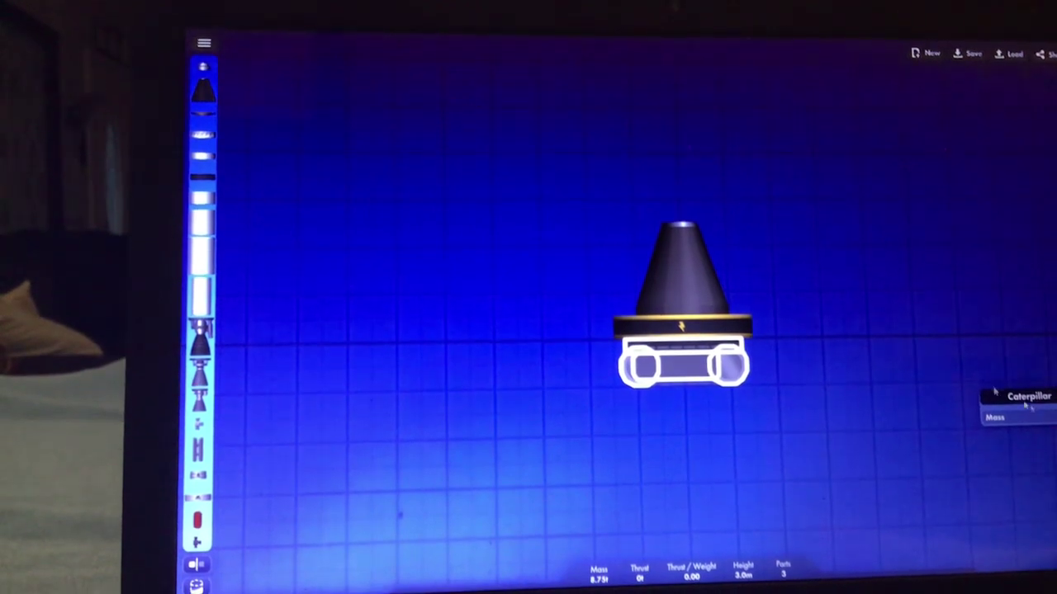
Remove the caterpillar wheels and delete the small red part.
drag(681, 371, 247, 384)
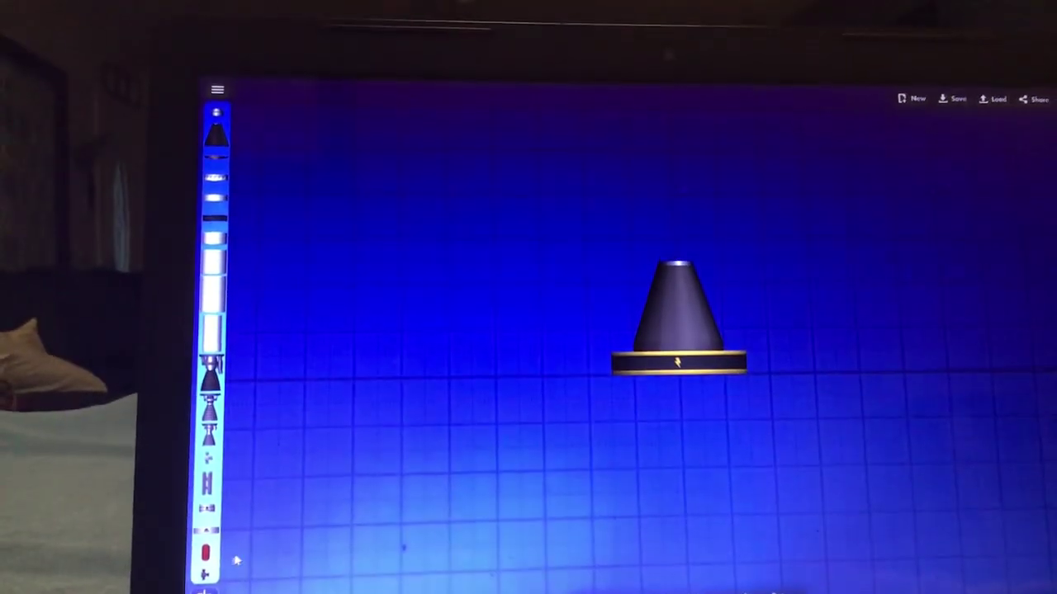
drag(286, 559, 322, 536)
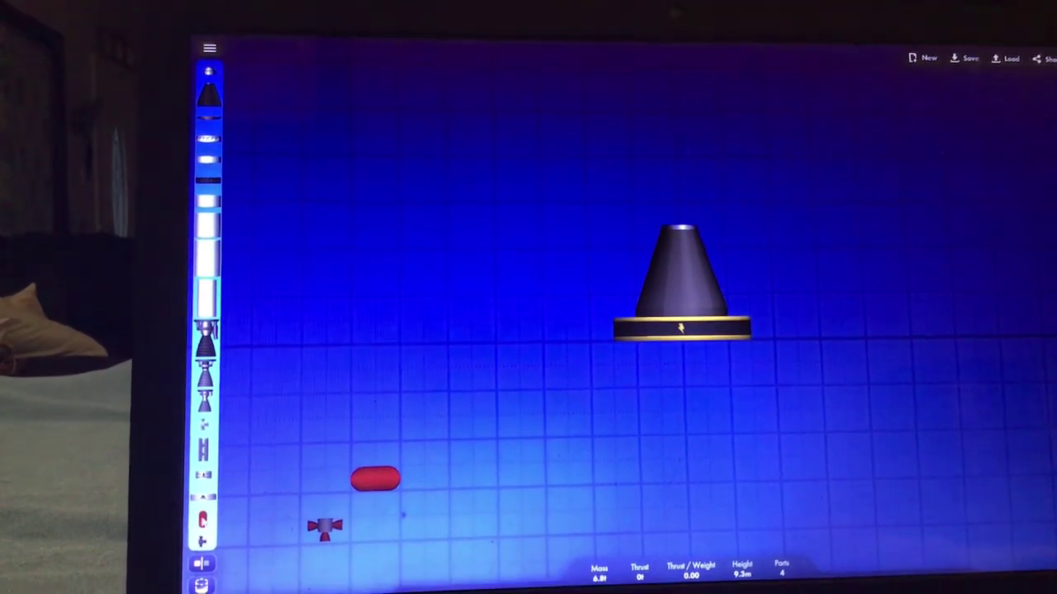
drag(324, 551, 210, 520)
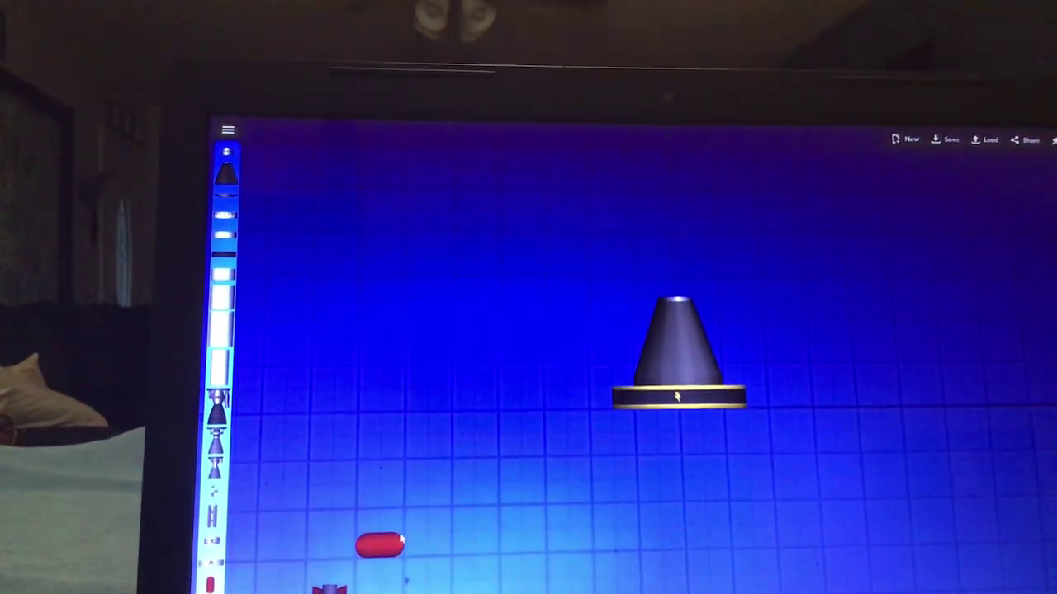
Try the red container below the cone, change its container colour, then remove it.
drag(388, 545, 652, 433)
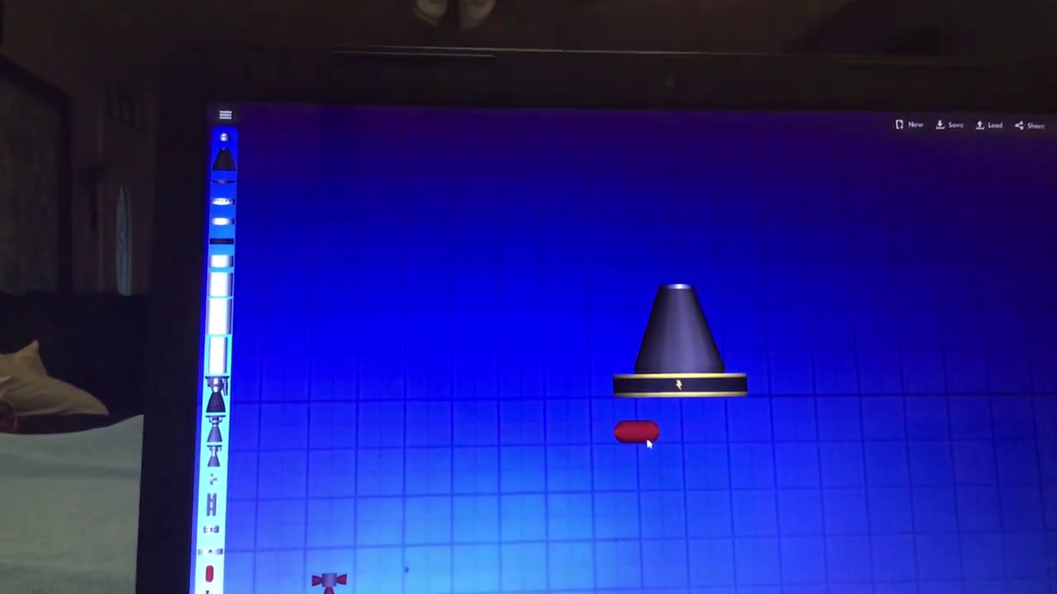
click(638, 409)
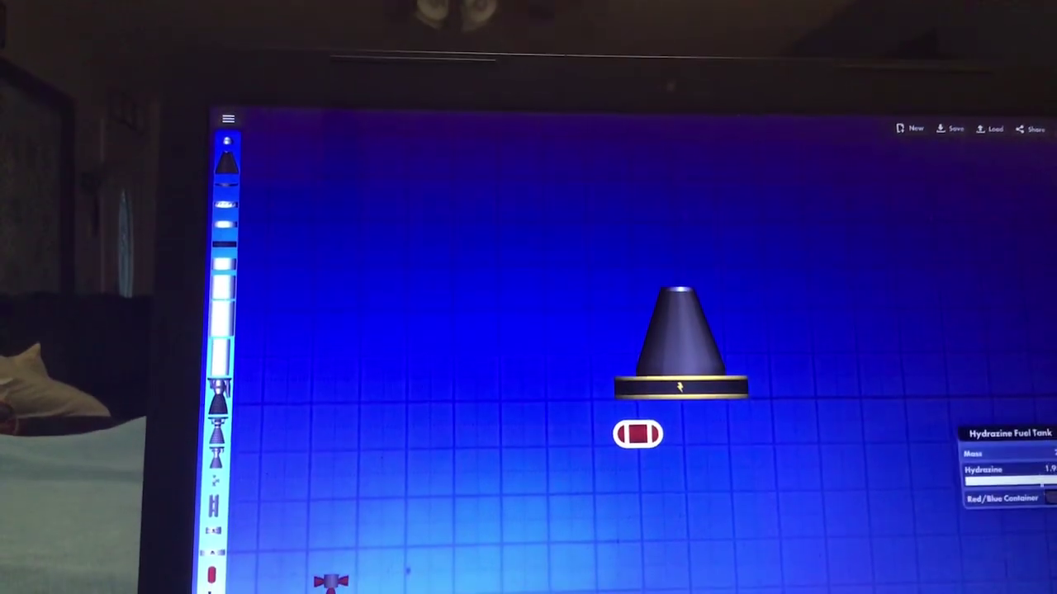
click(1052, 494)
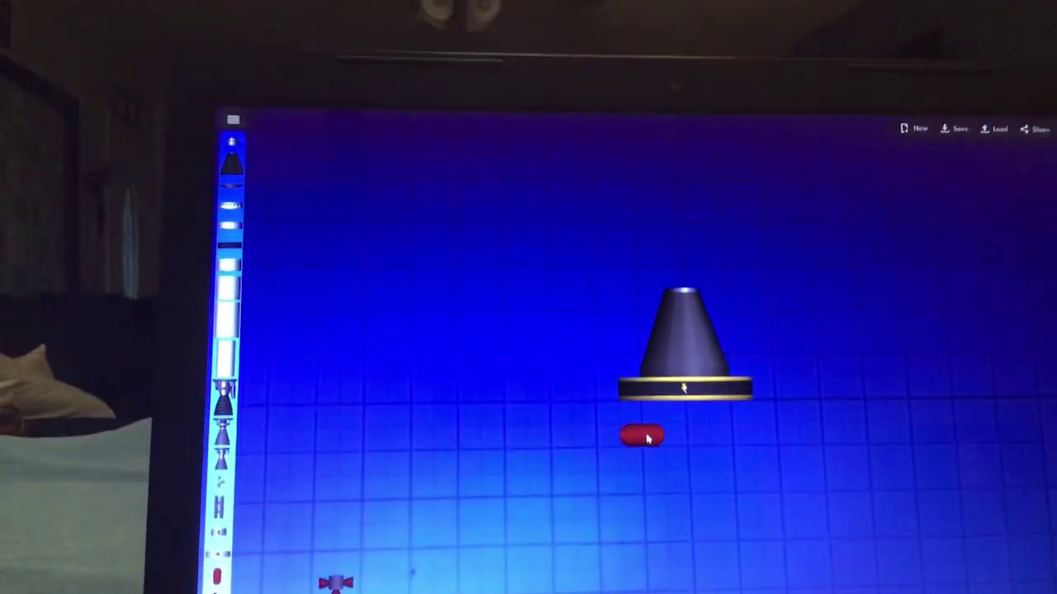
drag(648, 438, 239, 429)
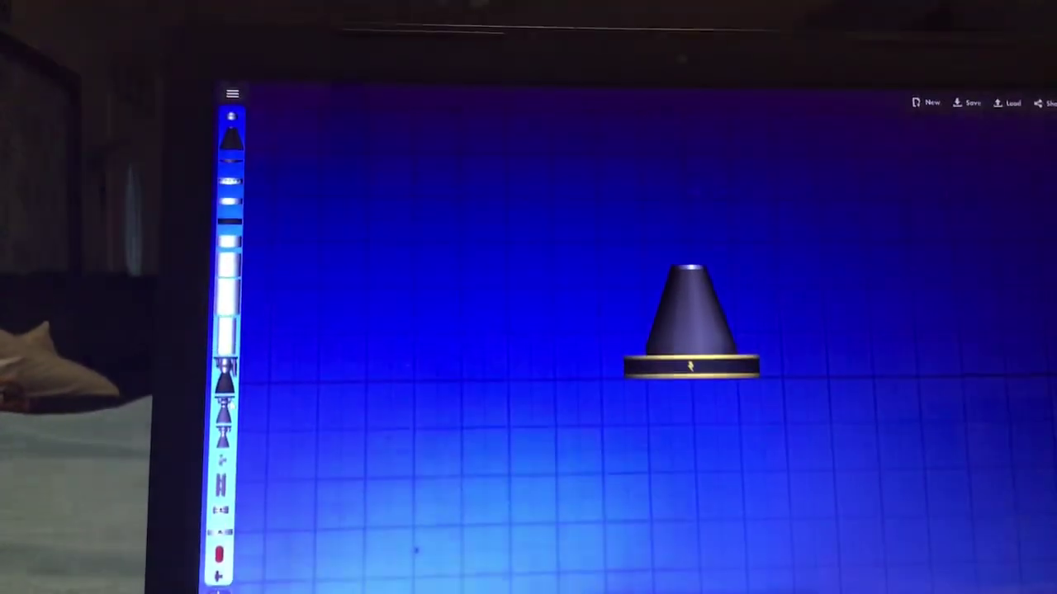
click(232, 94)
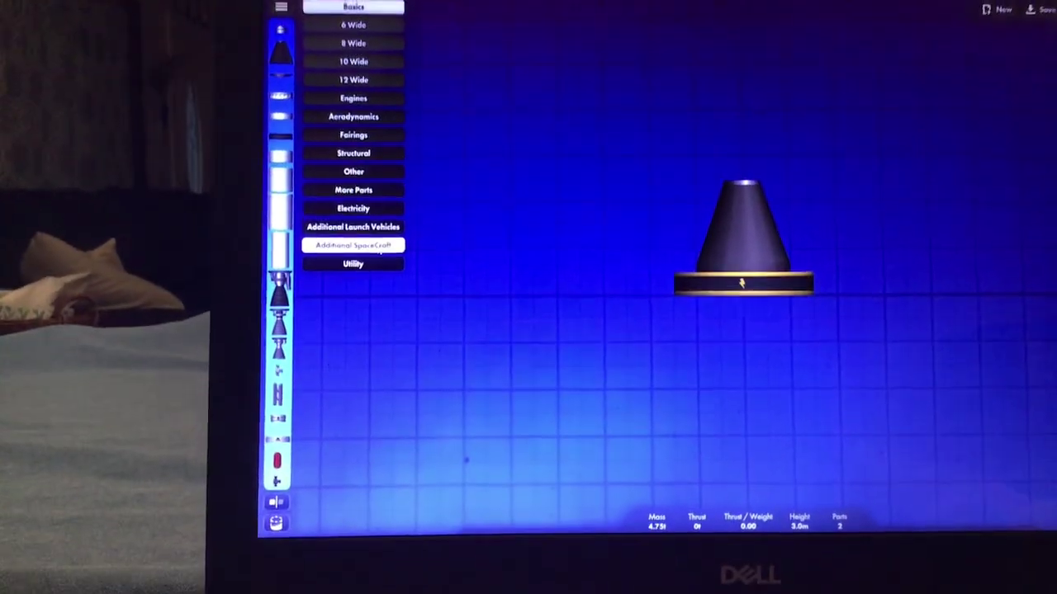
Remove the cone and base plate from the build.
click(355, 271)
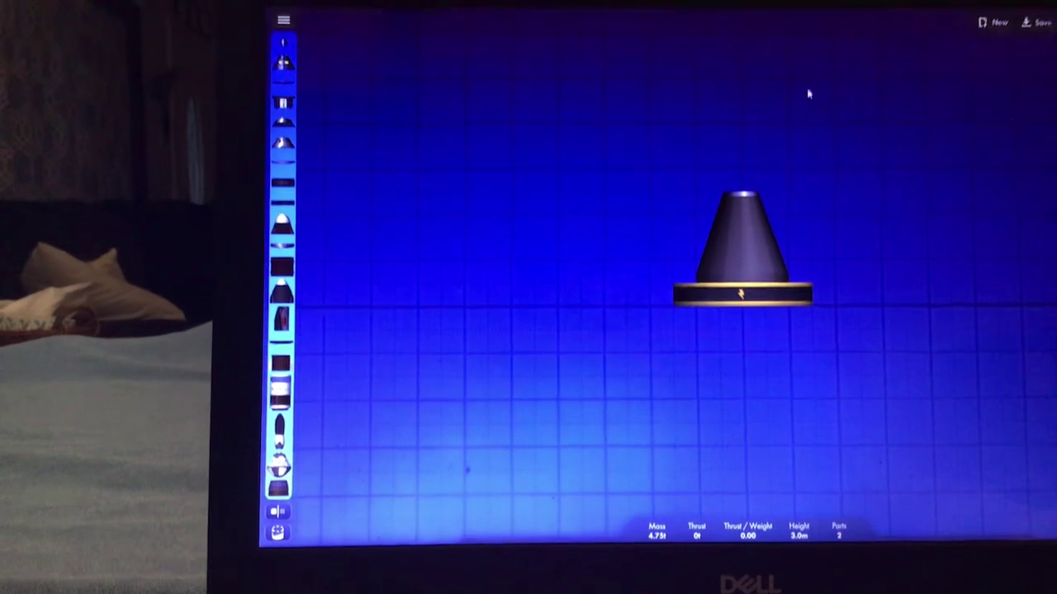
drag(741, 239, 272, 165)
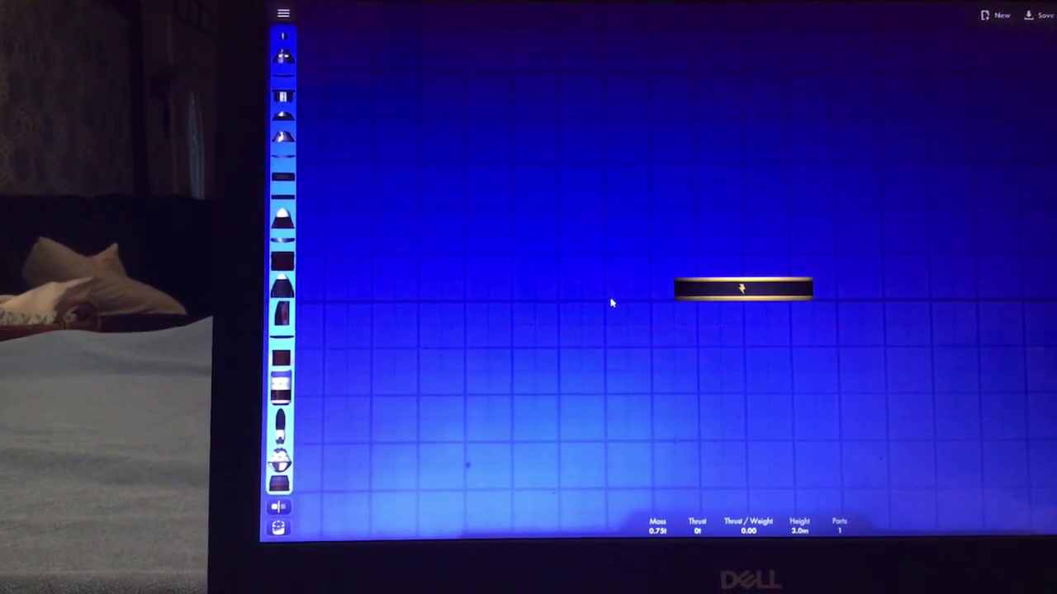
drag(742, 287, 301, 196)
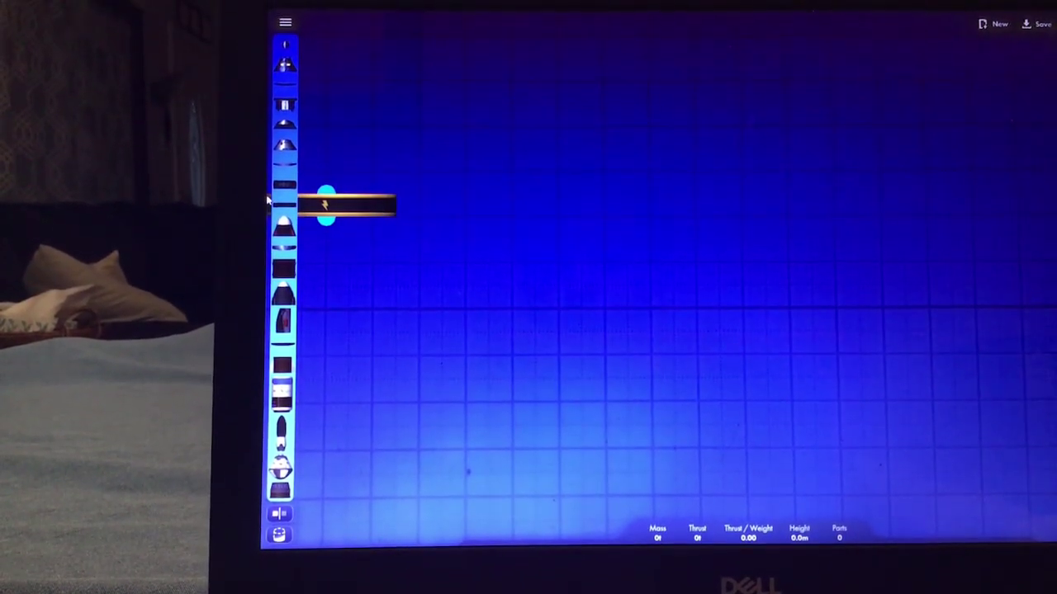
Add two orange tank assemblies, keeping only an upright Delta IV Common Booster Core (305.44 t).
click(285, 46)
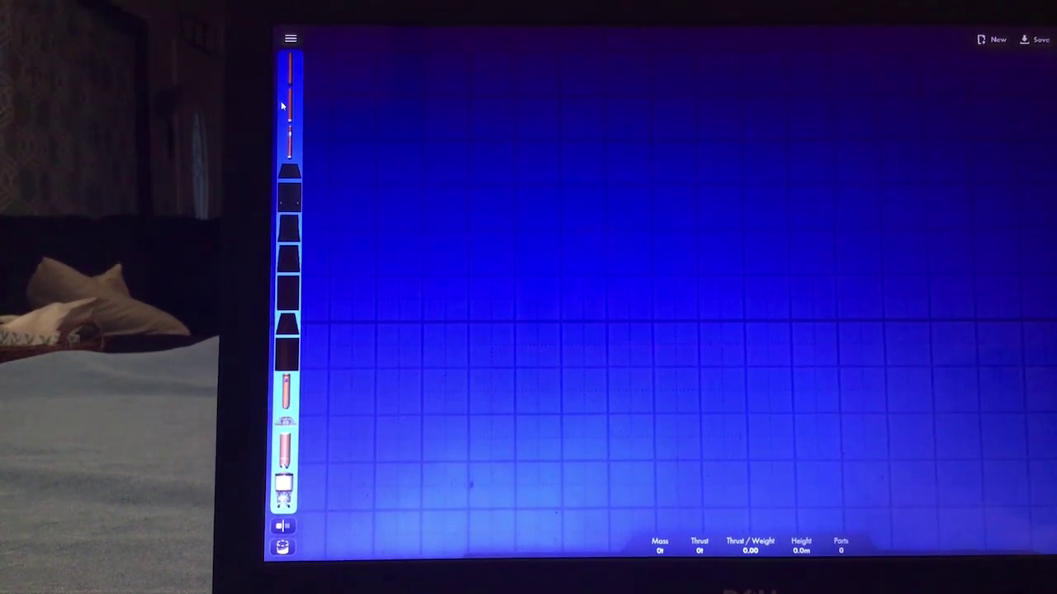
click(288, 65)
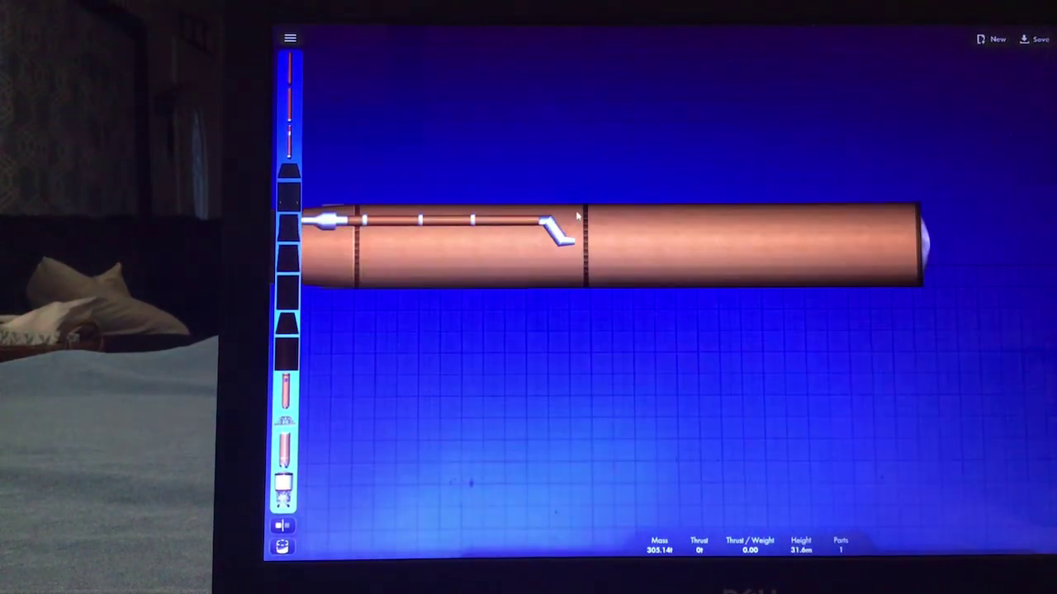
scroll(592, 198, up, 3)
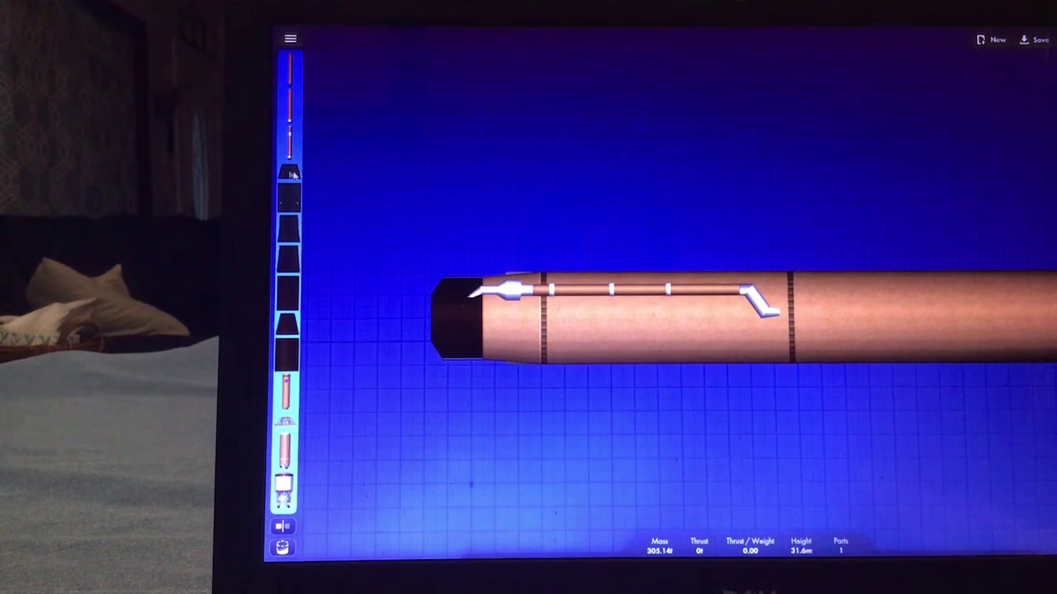
click(288, 173)
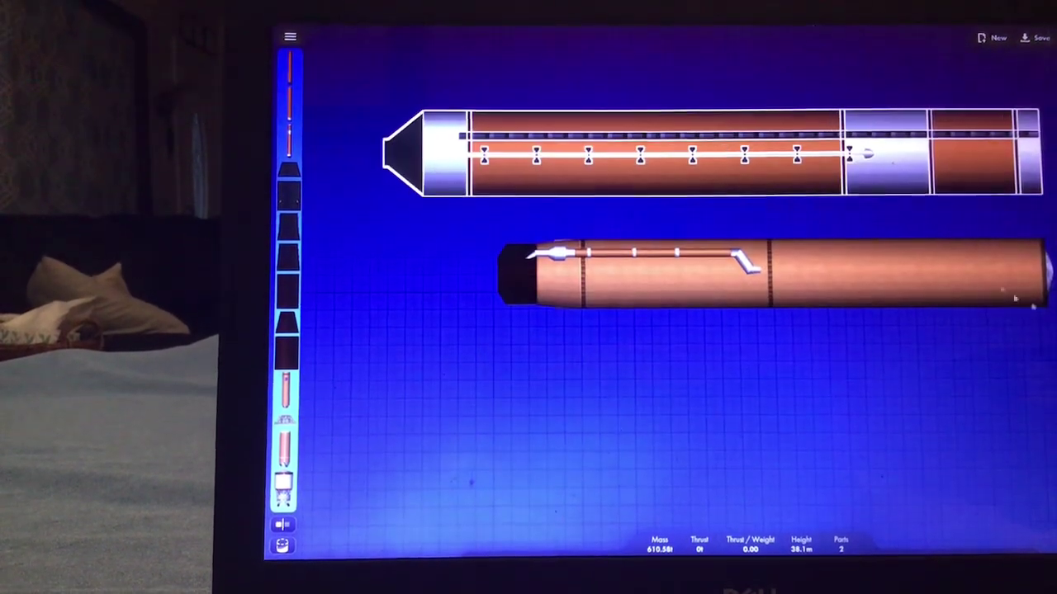
click(627, 153)
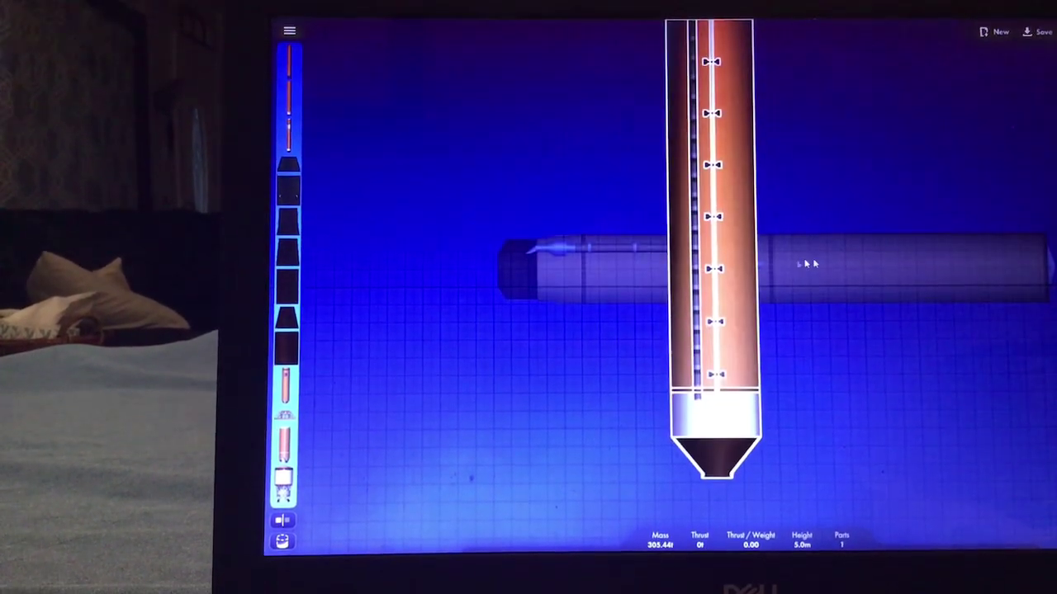
drag(940, 272, 328, 384)
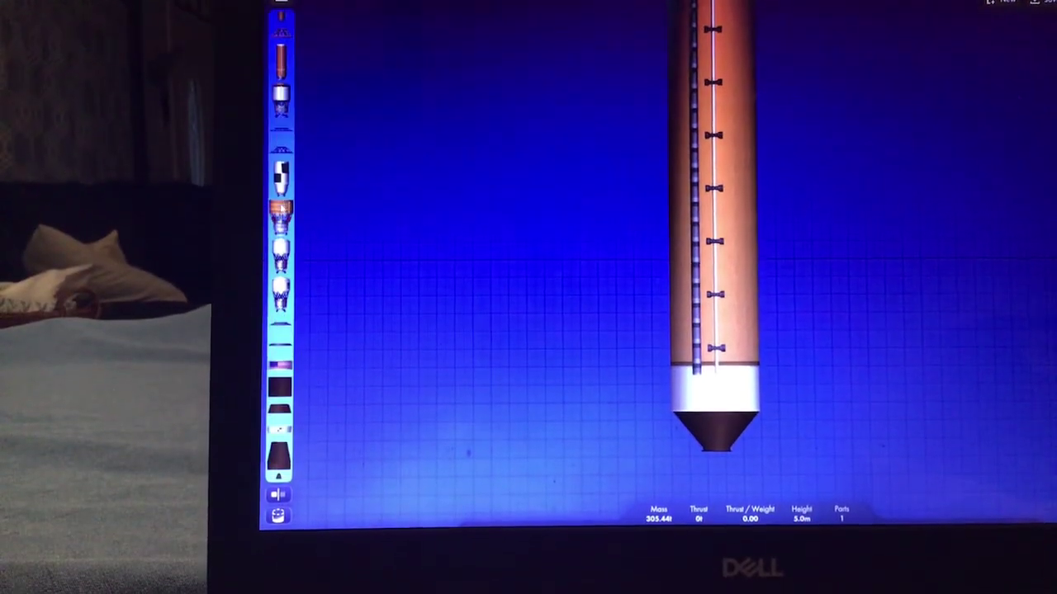
scroll(280, 222, down, 5)
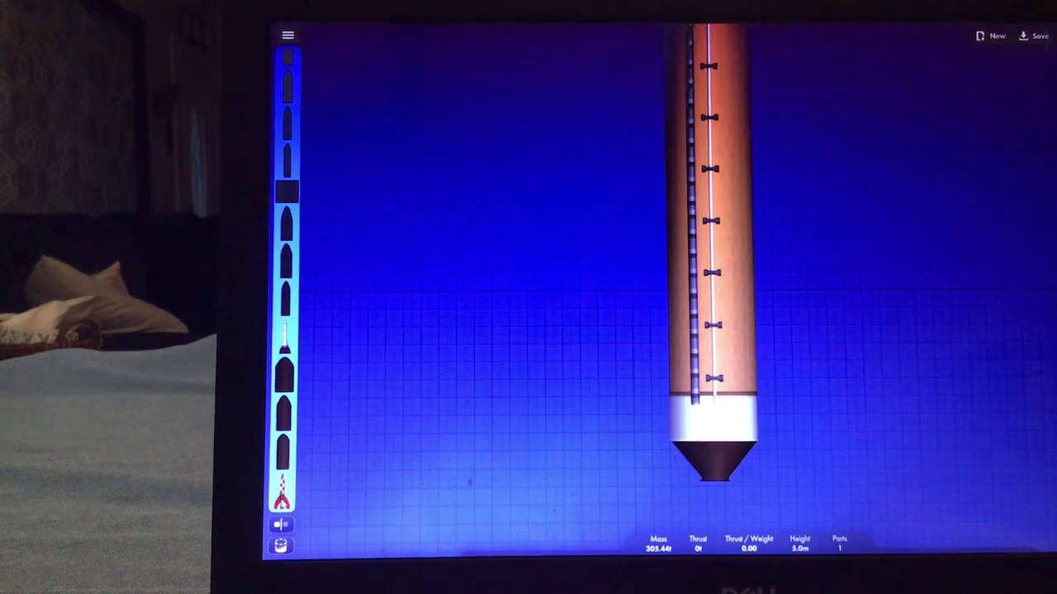
drag(279, 504, 980, 349)
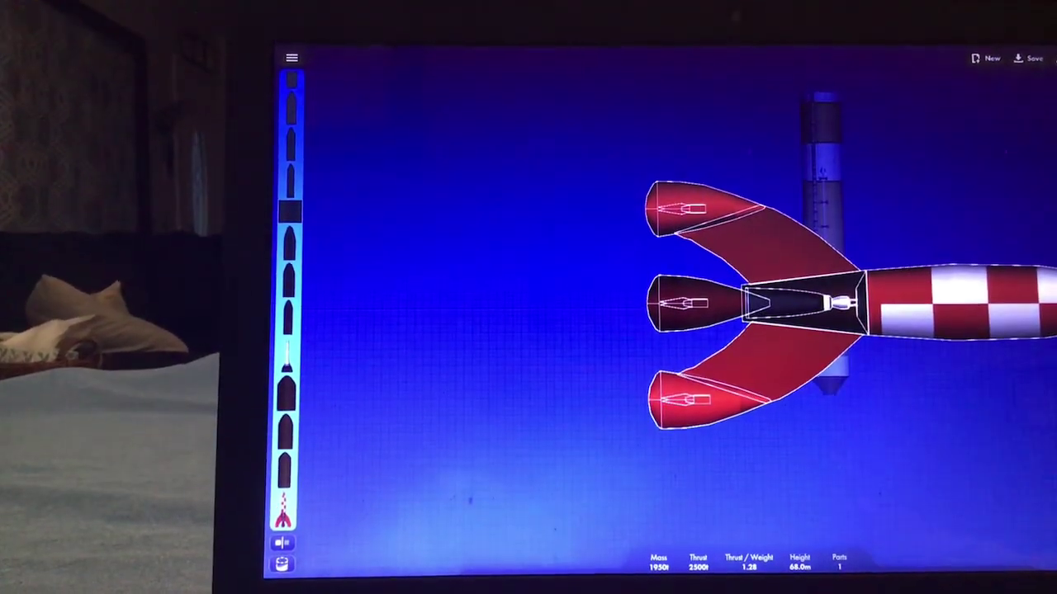
Stand the checkered Tintin rocket upright beside the tank and frame both in view.
drag(980, 349, 842, 485)
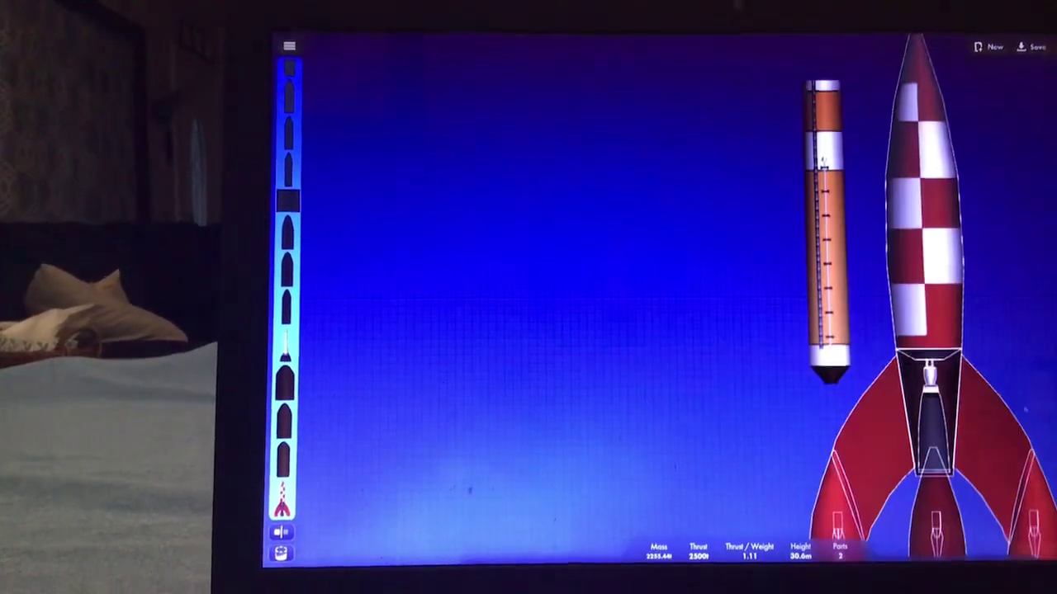
mouse_move(578, 330)
mouse_down()
mouse_move(495, 413)
mouse_move(297, 413)
mouse_up()
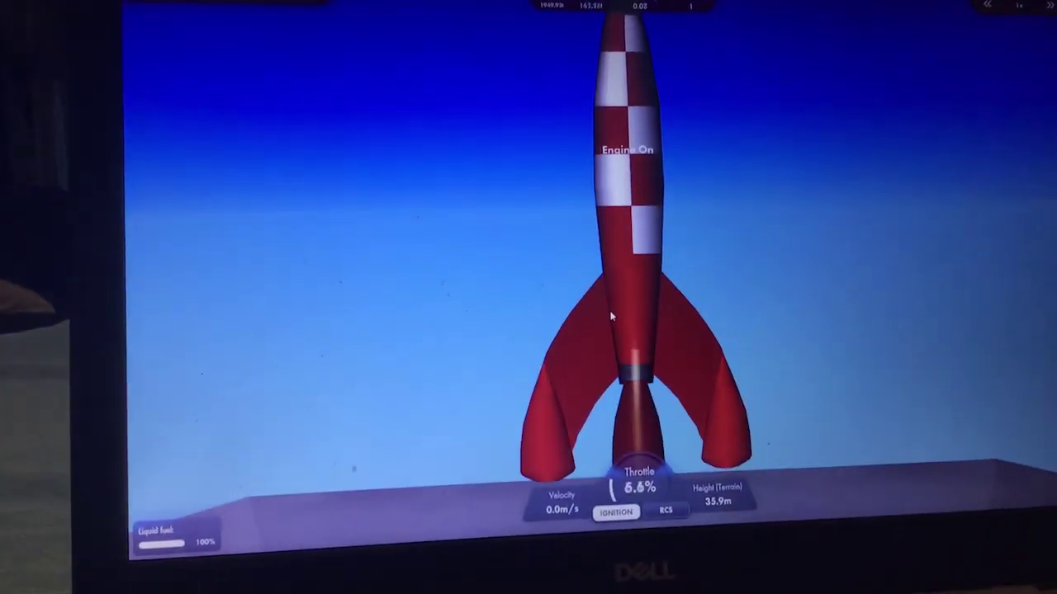
Throttle up to climb past 200 m, then cut the throttle to zero.
key(shift)
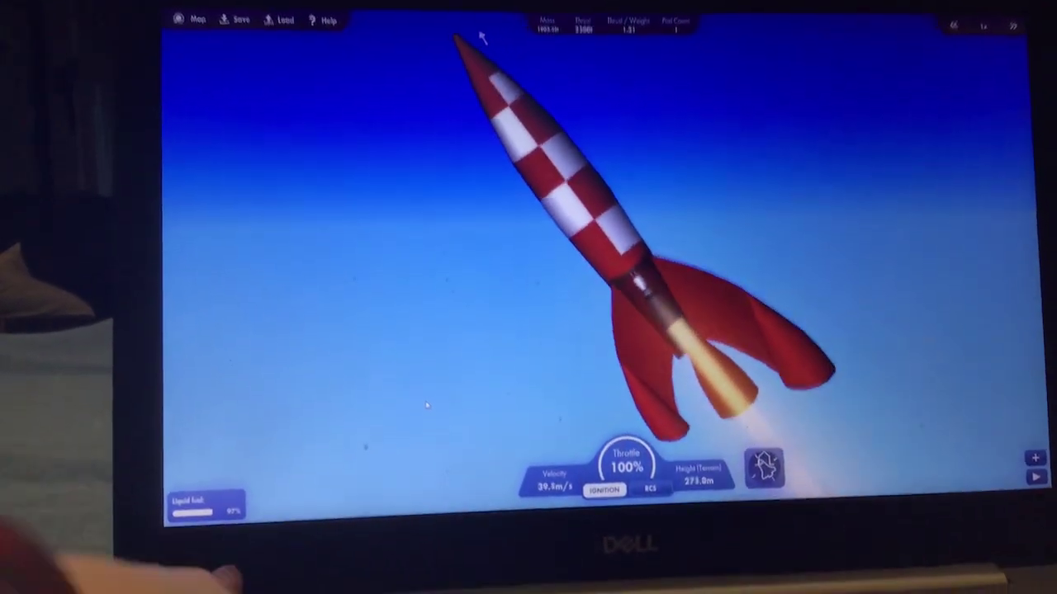
key(ctrl)
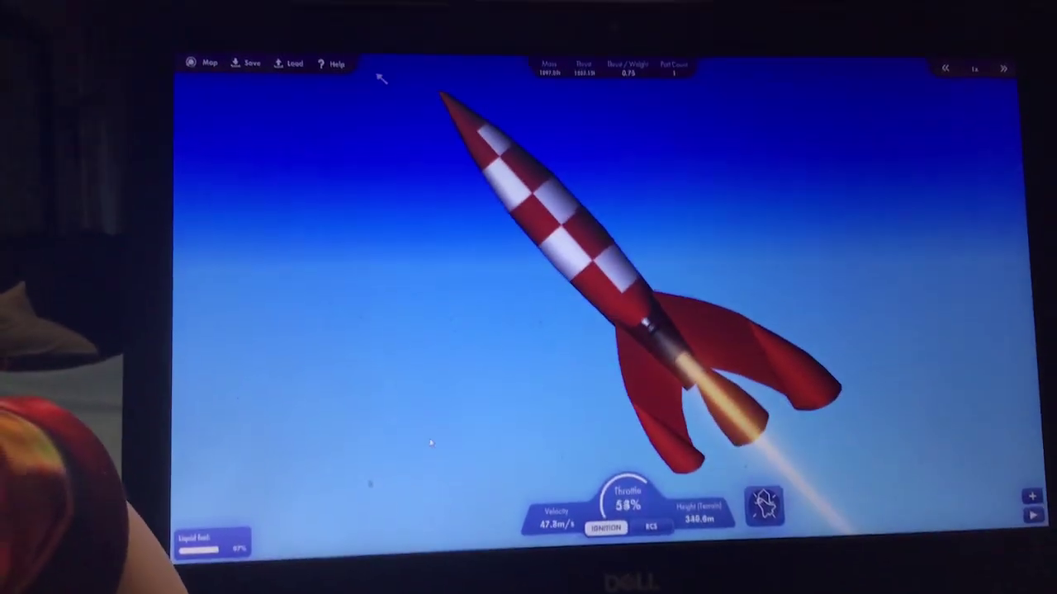
key(ctrl)
key(ctrl)
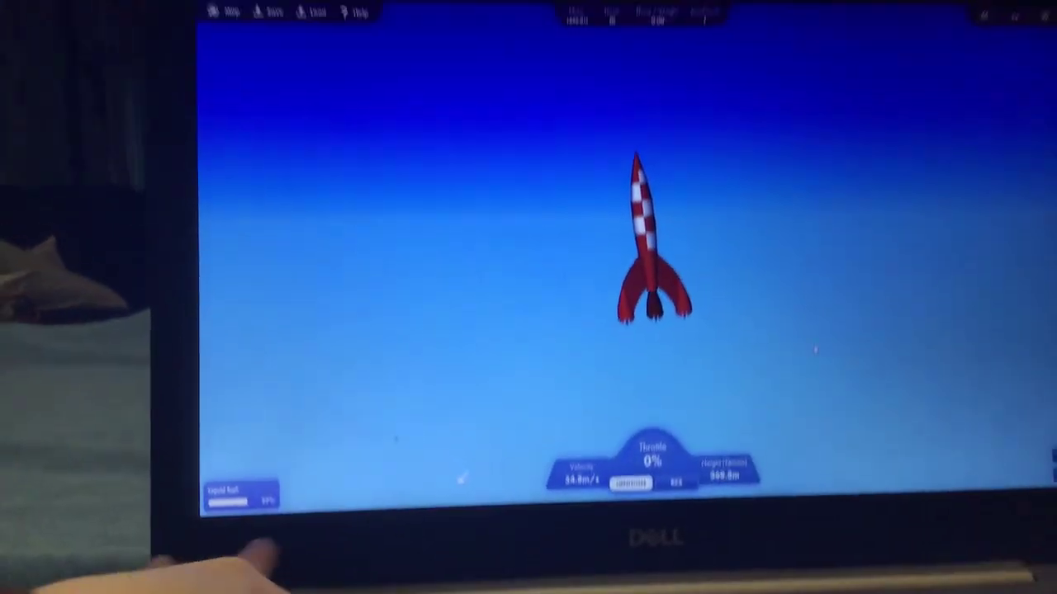
Raise the throttle again, then exit the game to the Windows desktop.
key(shift)
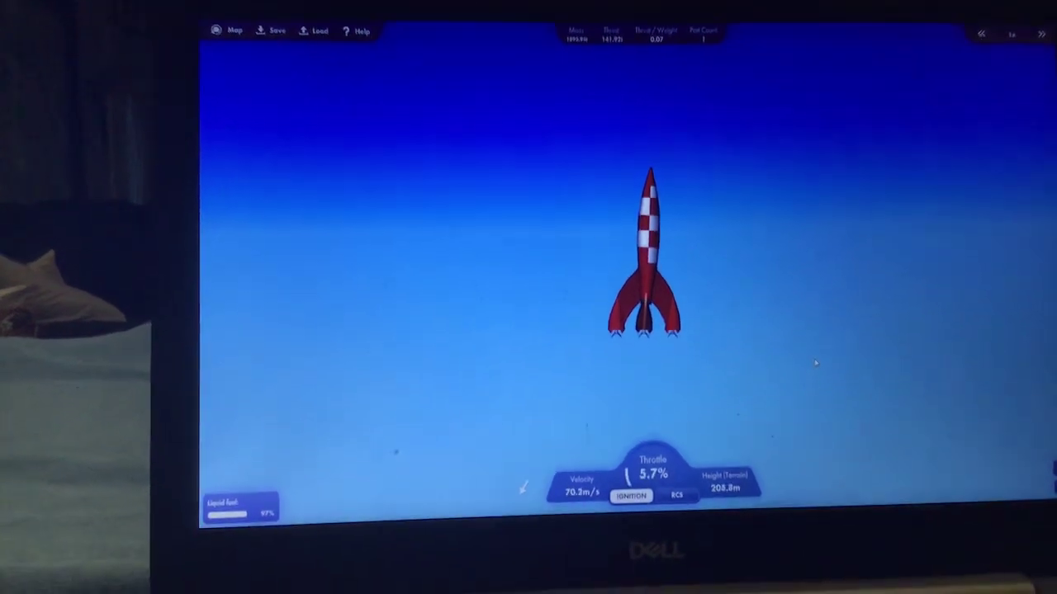
key(shift)
key(super+d)
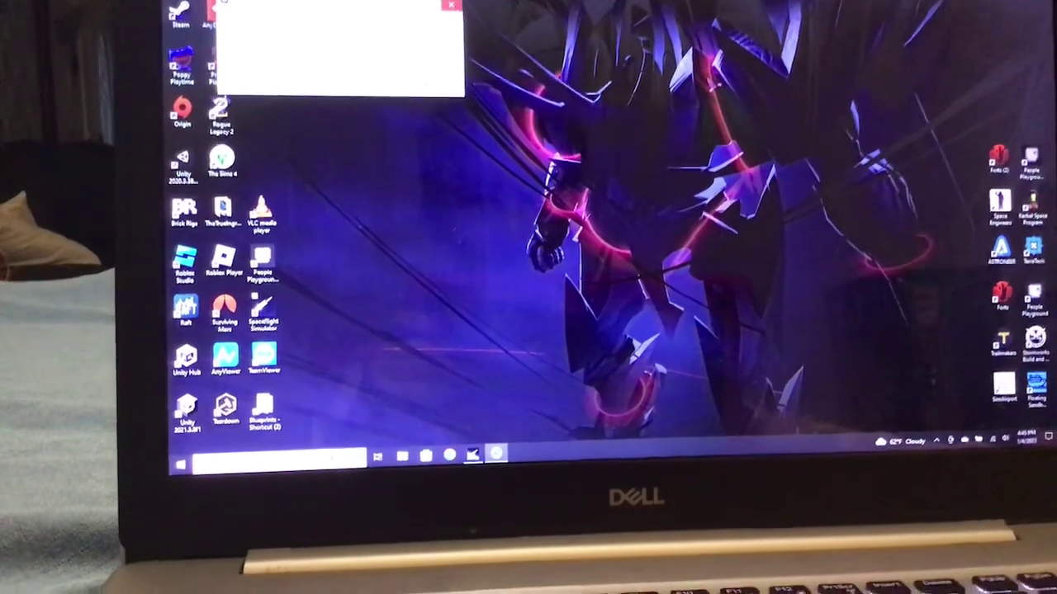
Close the blank white window on the Windows desktop.
click(471, 98)
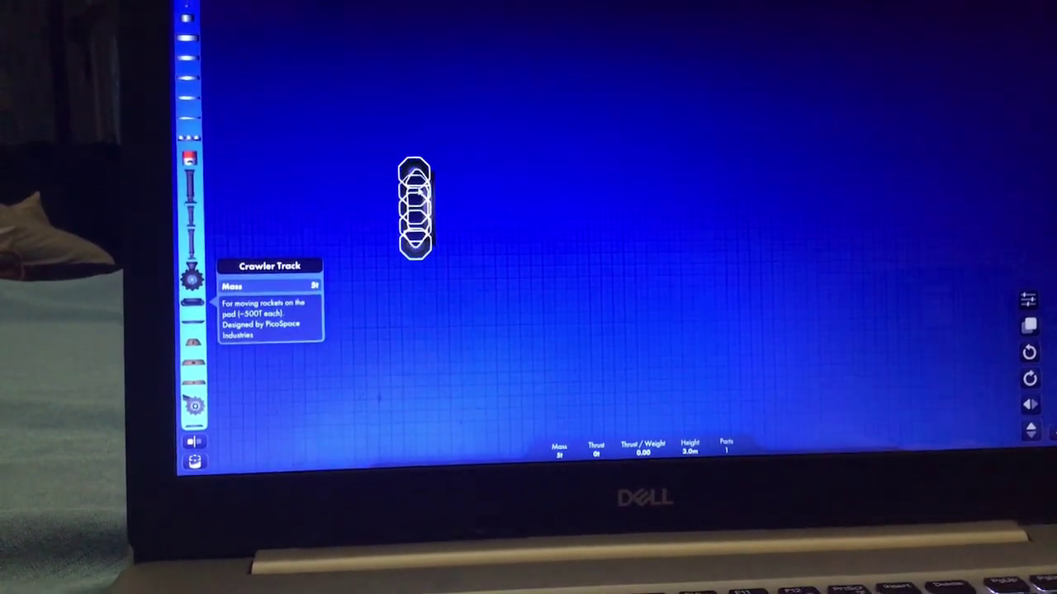
Remove the placed part and put a Crawler Track on the grid.
drag(415, 217, 219, 218)
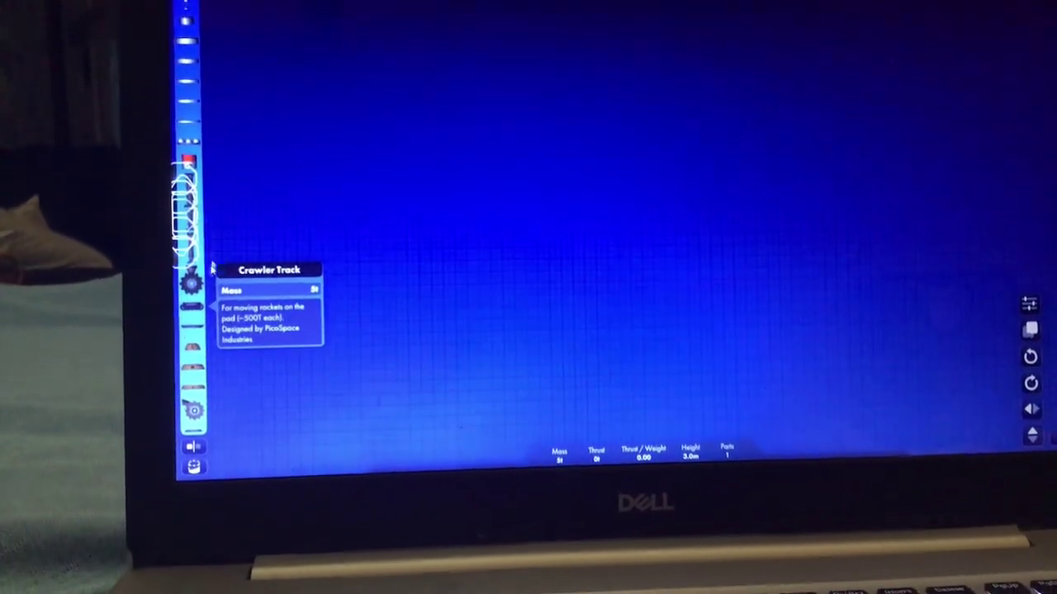
mouse_move(219, 218)
mouse_down()
mouse_move(281, 186)
mouse_move(198, 289)
mouse_up()
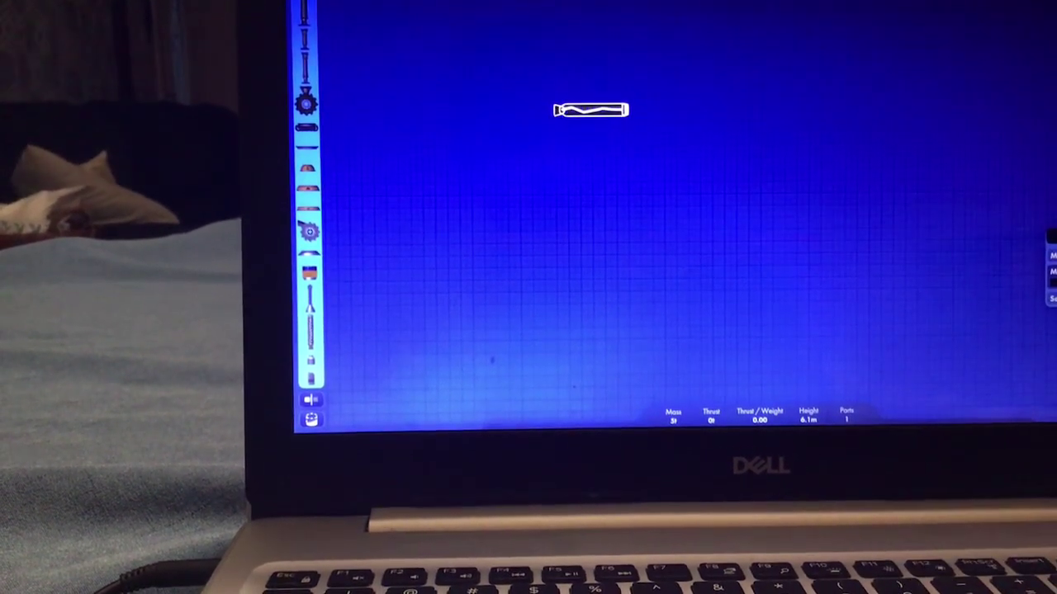
Rotate the Umbilical Cord upright and launch it despite the missing-part warnings.
key(r)
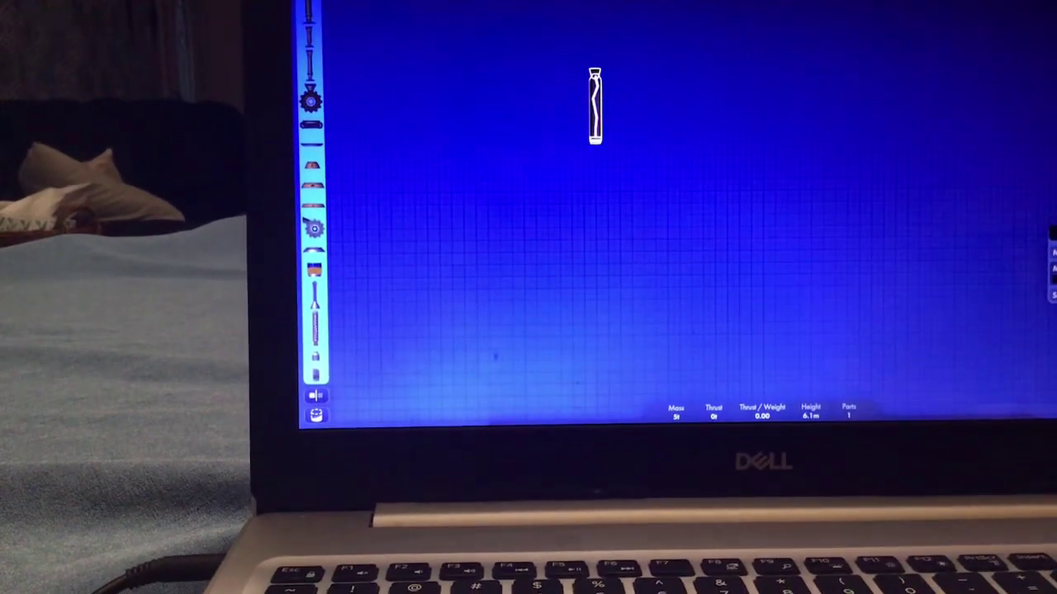
key(r)
key(Return)
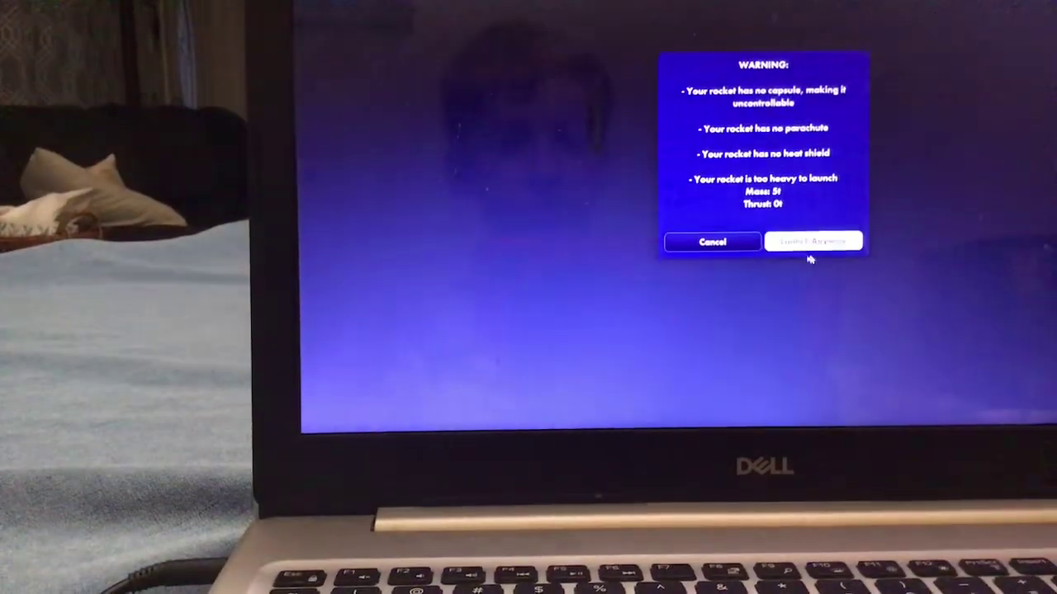
click(813, 242)
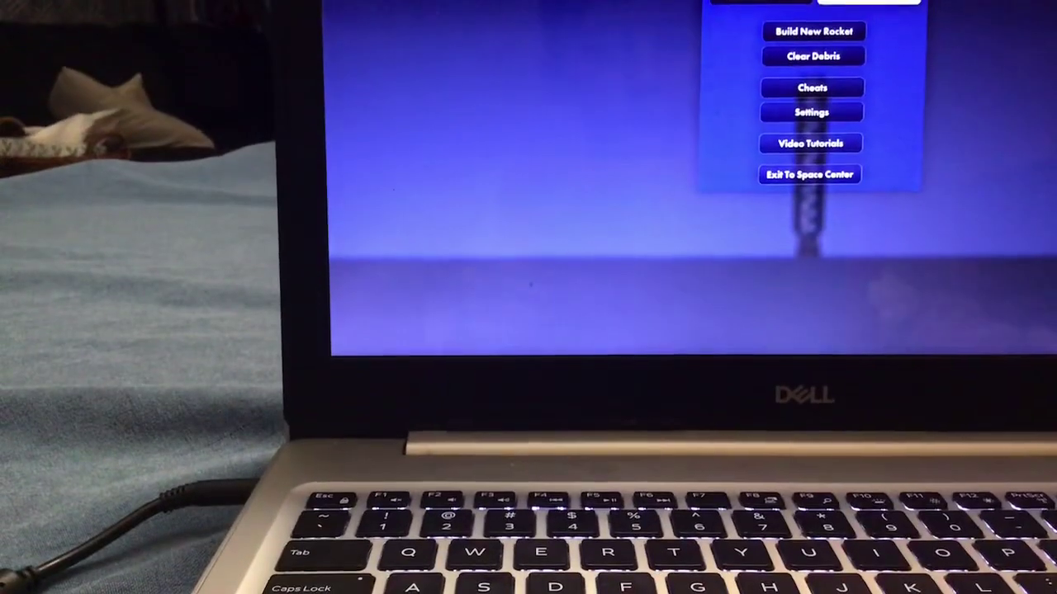
Return to the build, add an upright cone under the truss, and launch again.
click(812, 33)
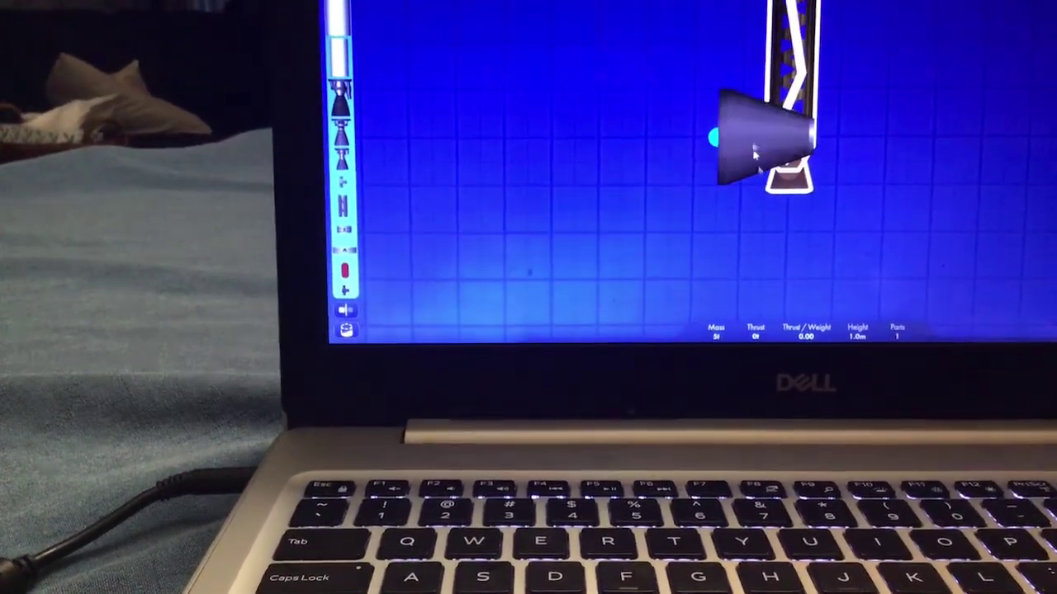
drag(743, 140, 805, 248)
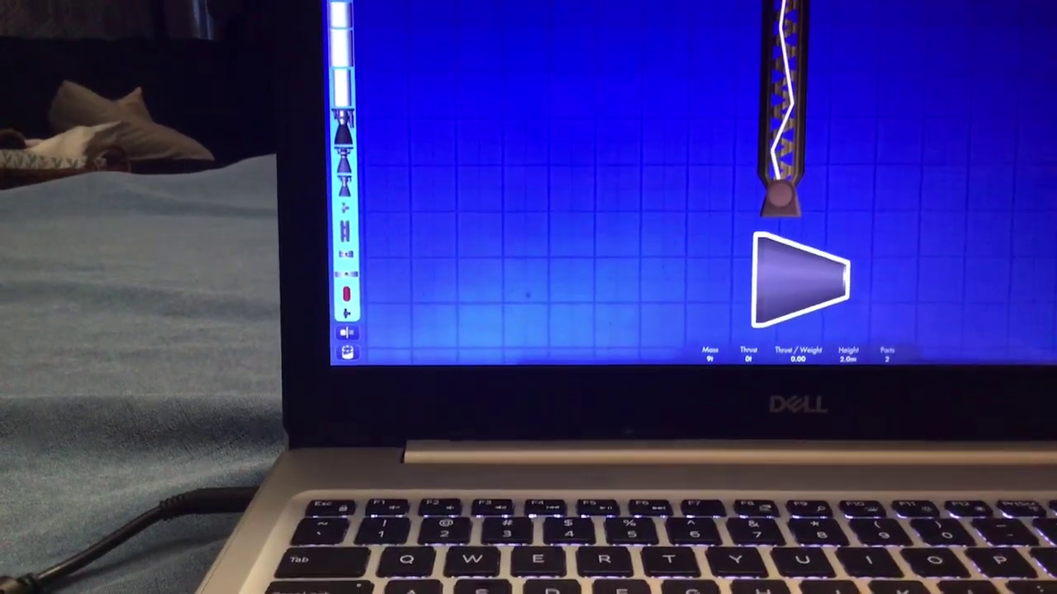
key(r)
key(r)
key(r)
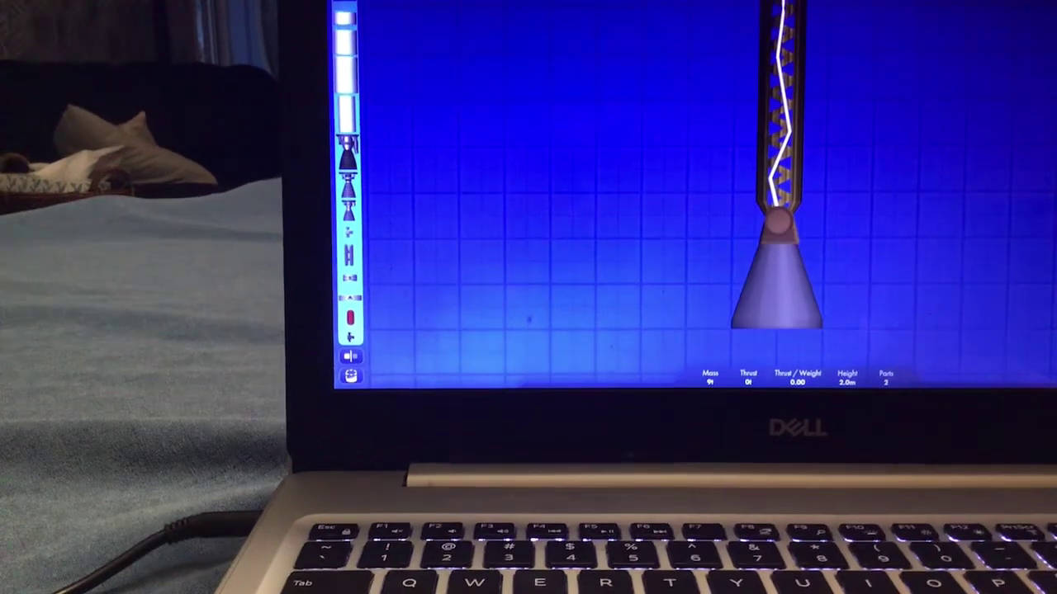
key(space)
click(850, 179)
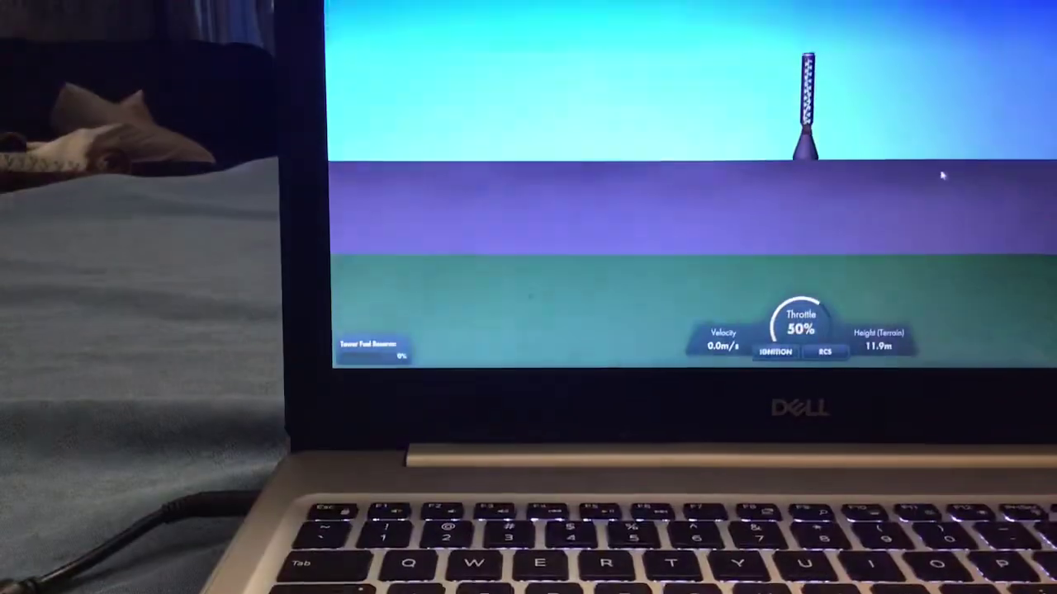
scroll(772, 206, up, 5)
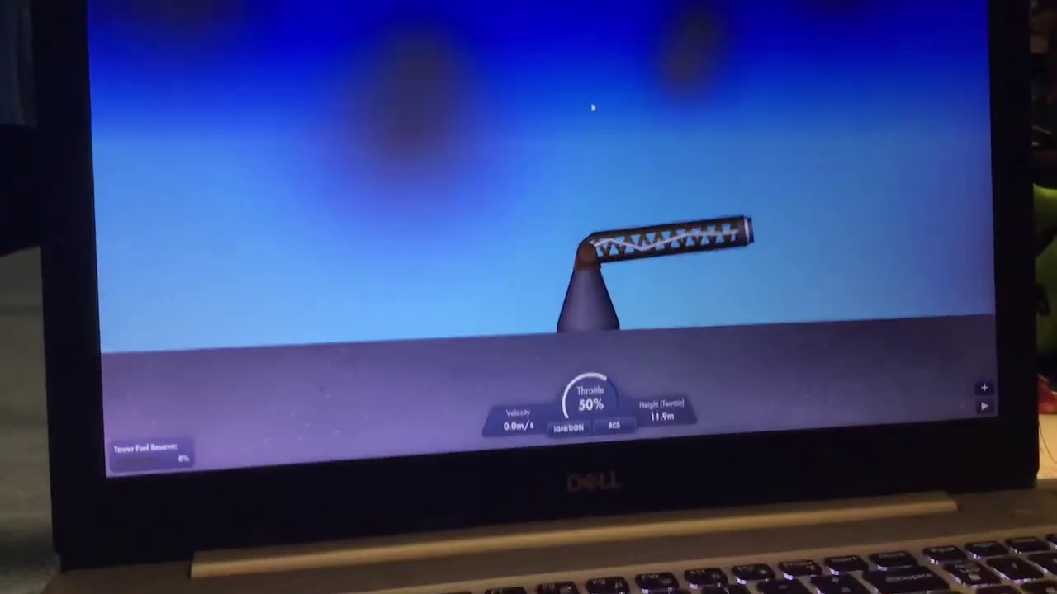
scroll(580, 192, down, 5)
scroll(766, 74, down, 4)
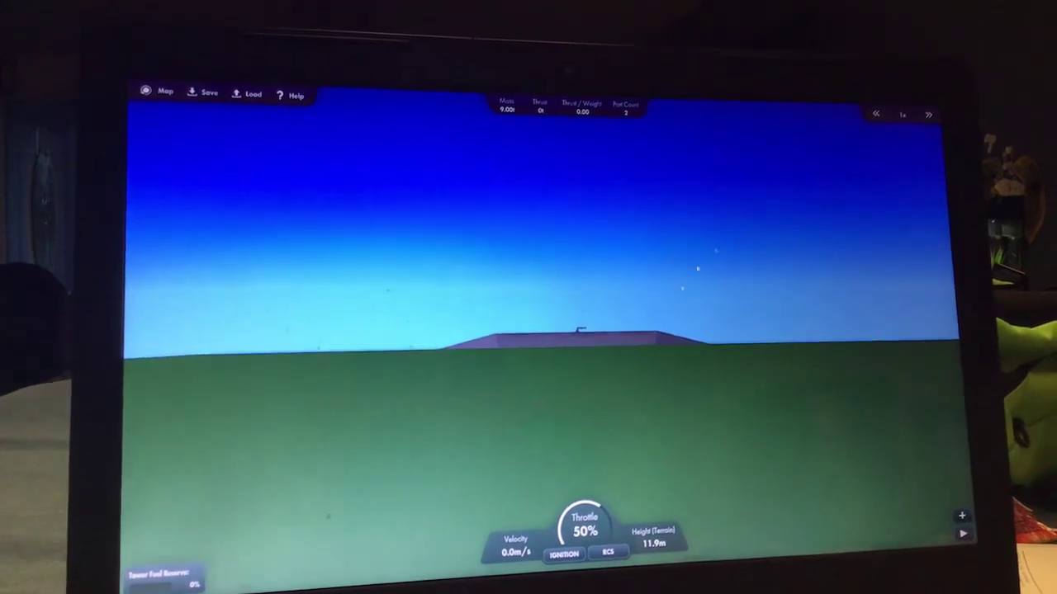
scroll(625, 350, up, 5)
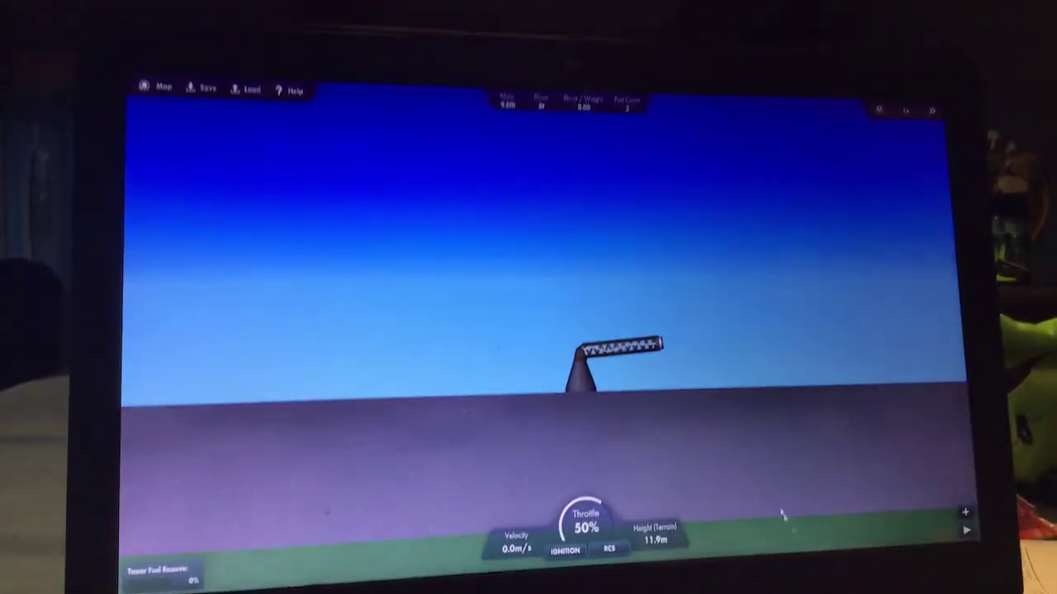
scroll(756, 446, up, 5)
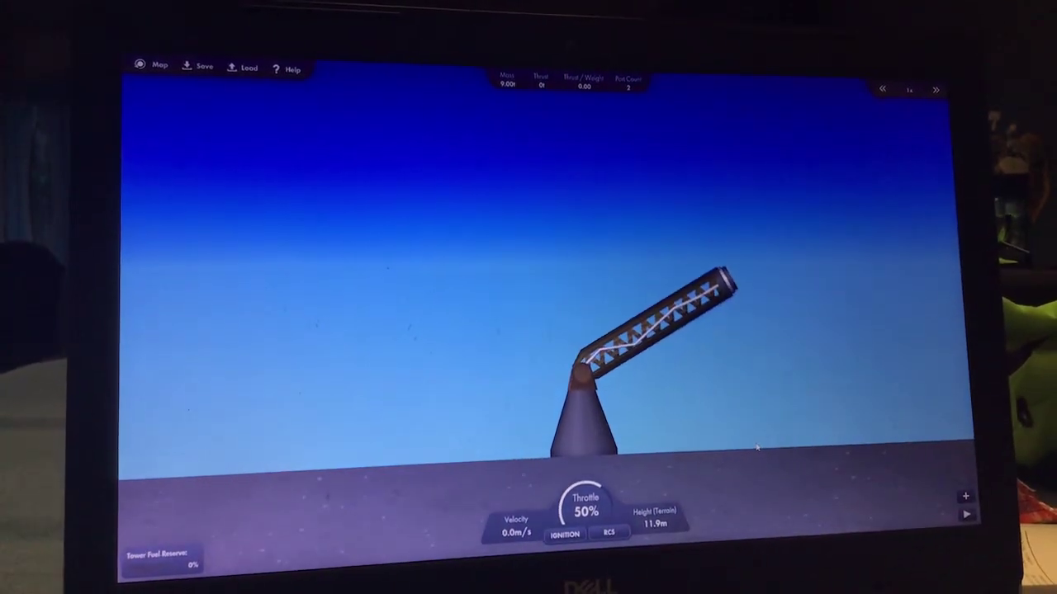
Orbit the camera around the tilted tower truss on the launch pad.
drag(737, 440, 755, 388)
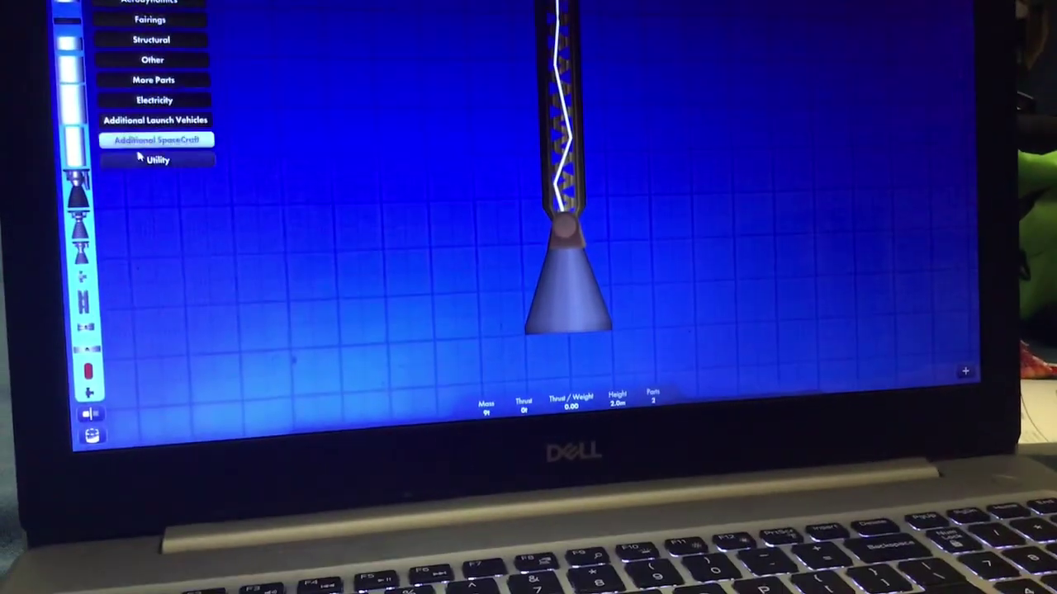
Place and rotate the Wheeled Landing Gear, enable its Orbiter Heat Shield, then delete it.
click(159, 167)
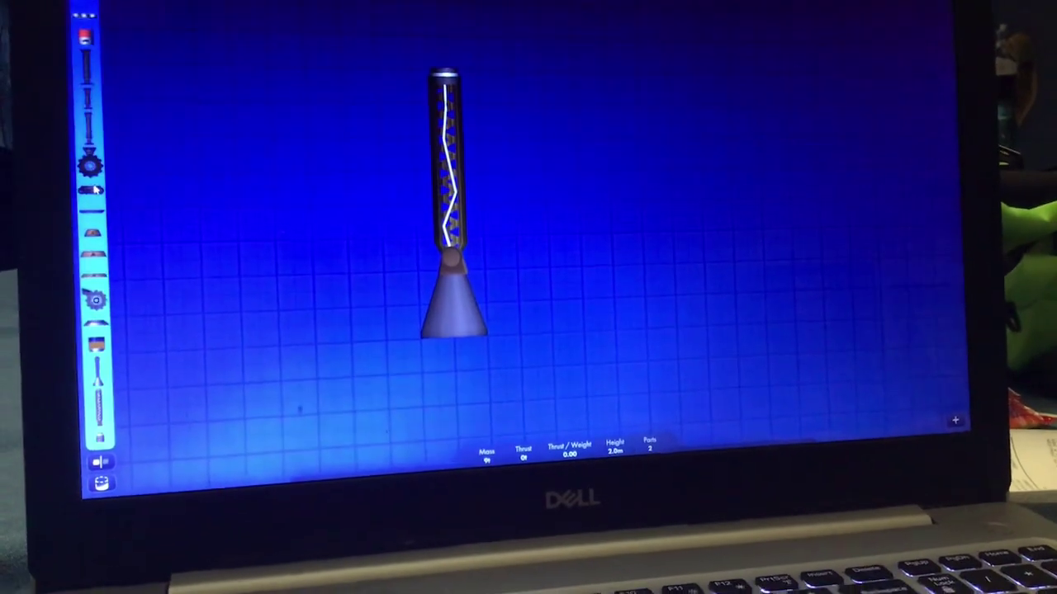
scroll(92, 198, down, 2)
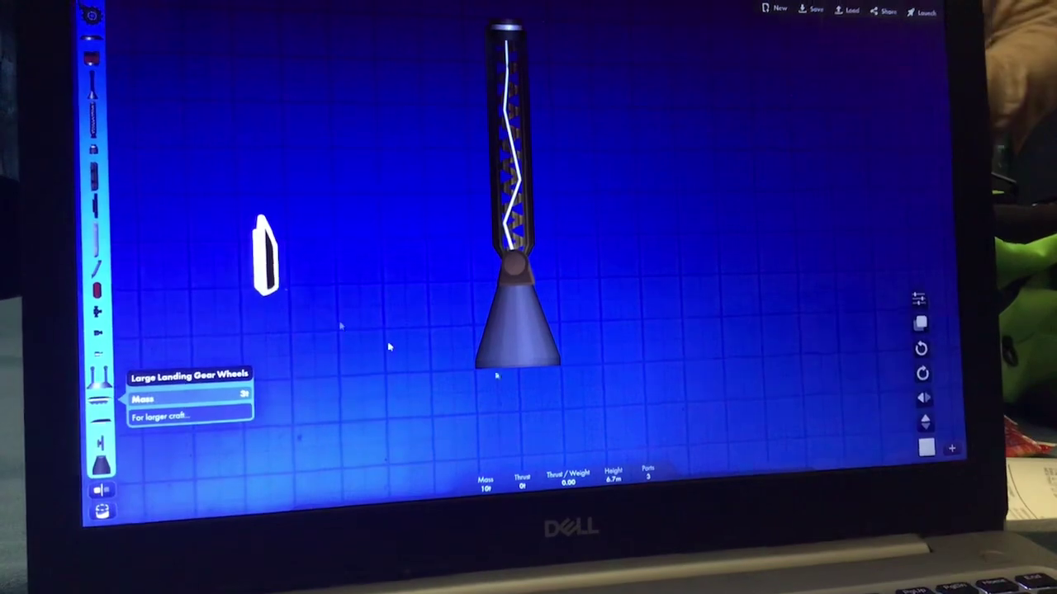
click(921, 349)
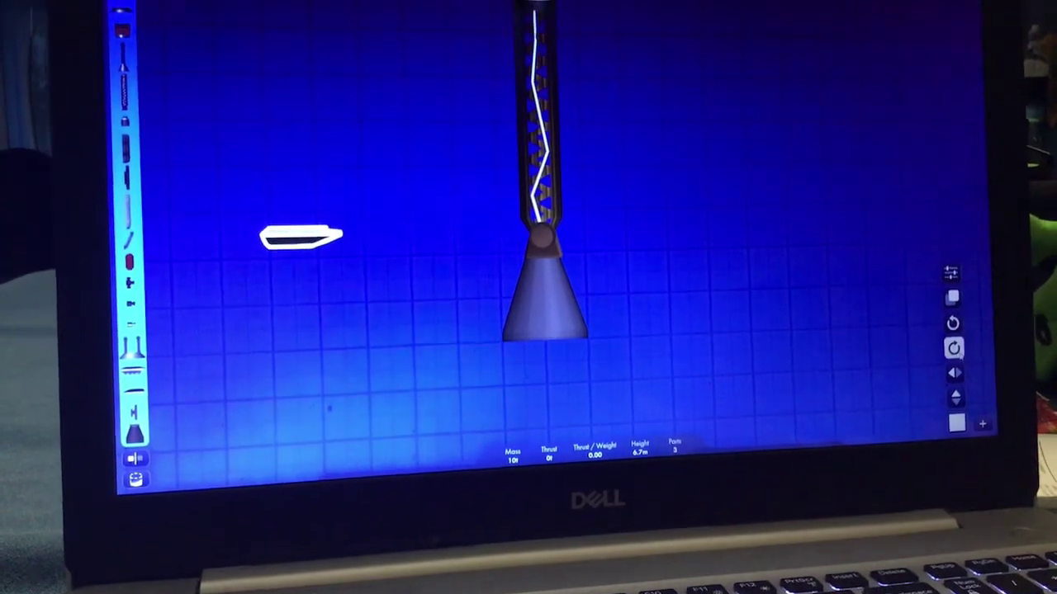
key(w)
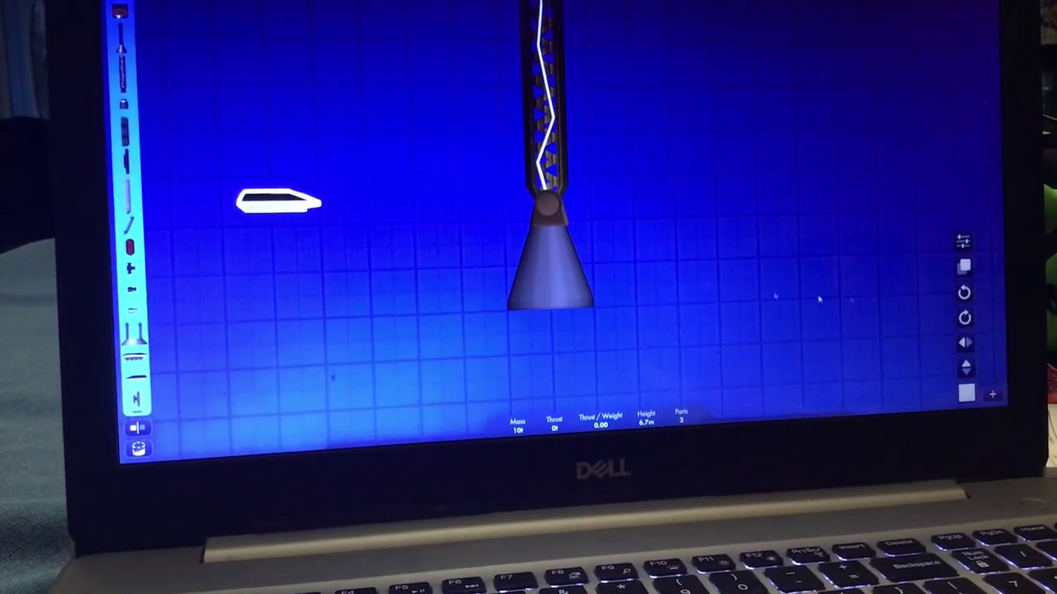
click(965, 239)
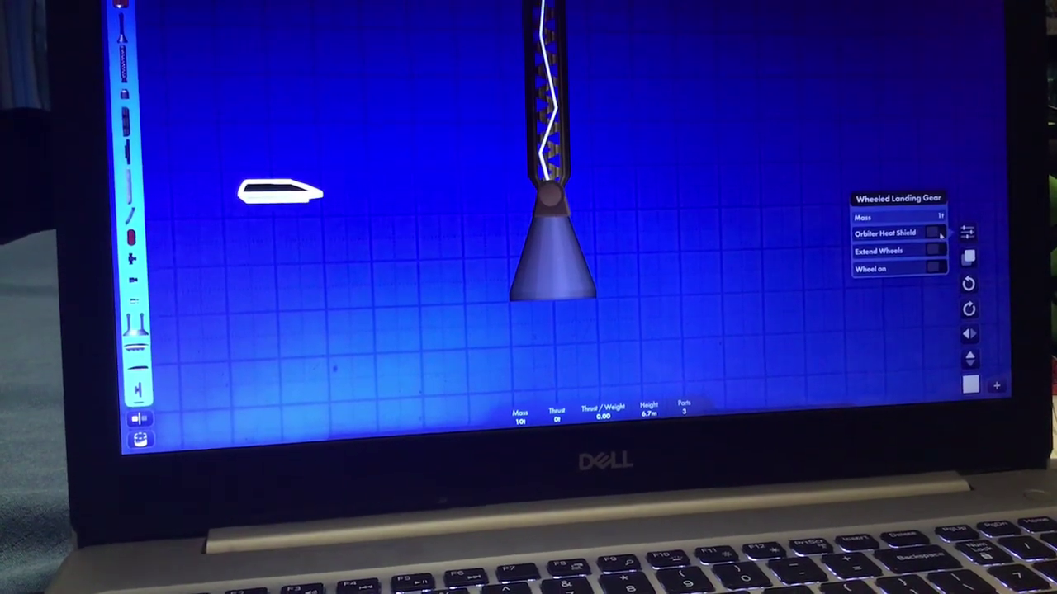
click(940, 234)
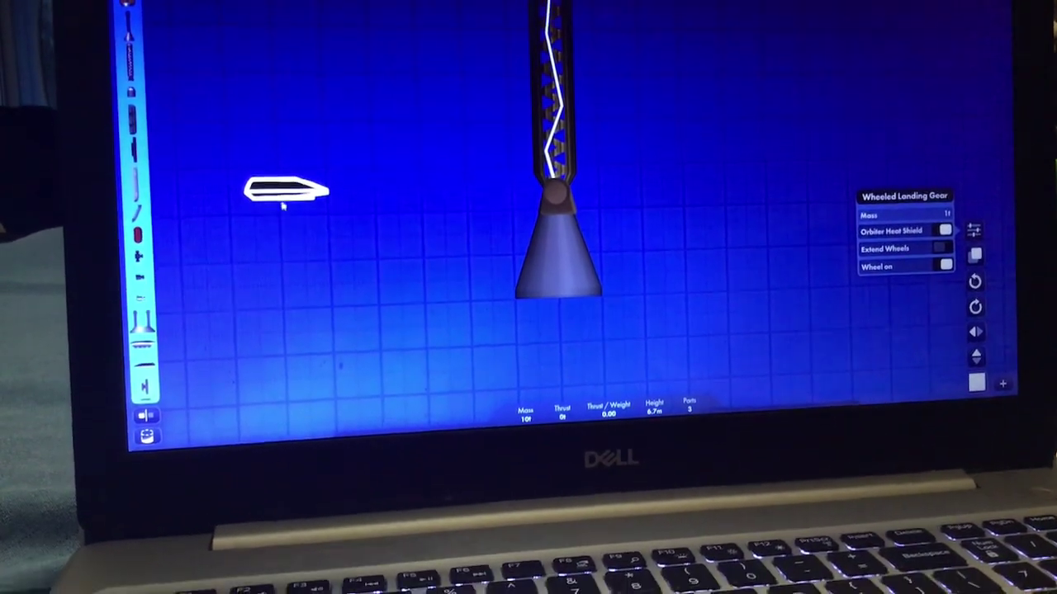
drag(289, 212, 153, 247)
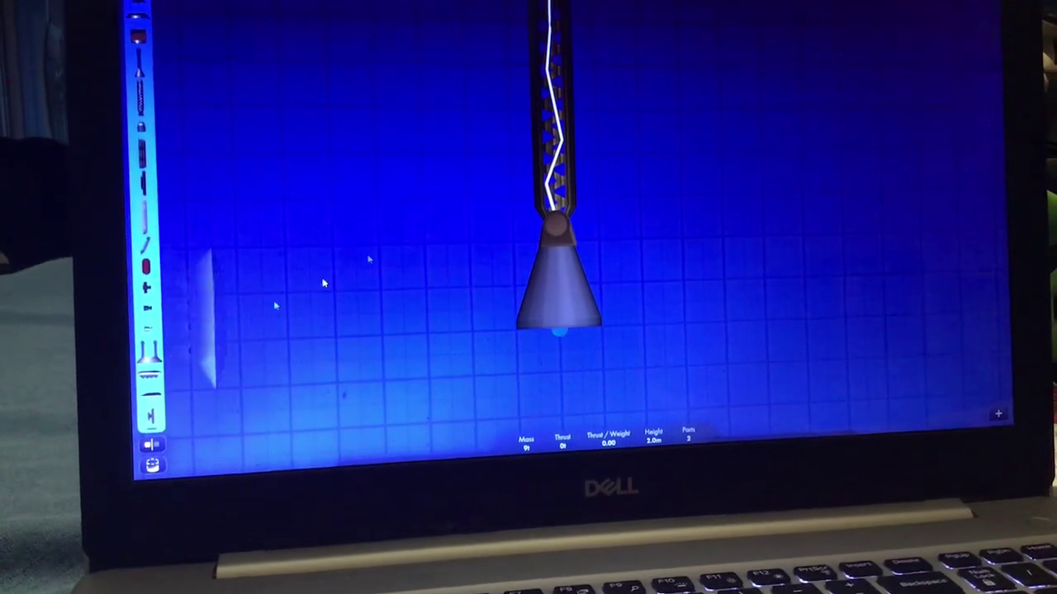
Place Large Landing Gear Wheels left of the tower, extend the wheels, then delete them.
drag(322, 283, 373, 198)
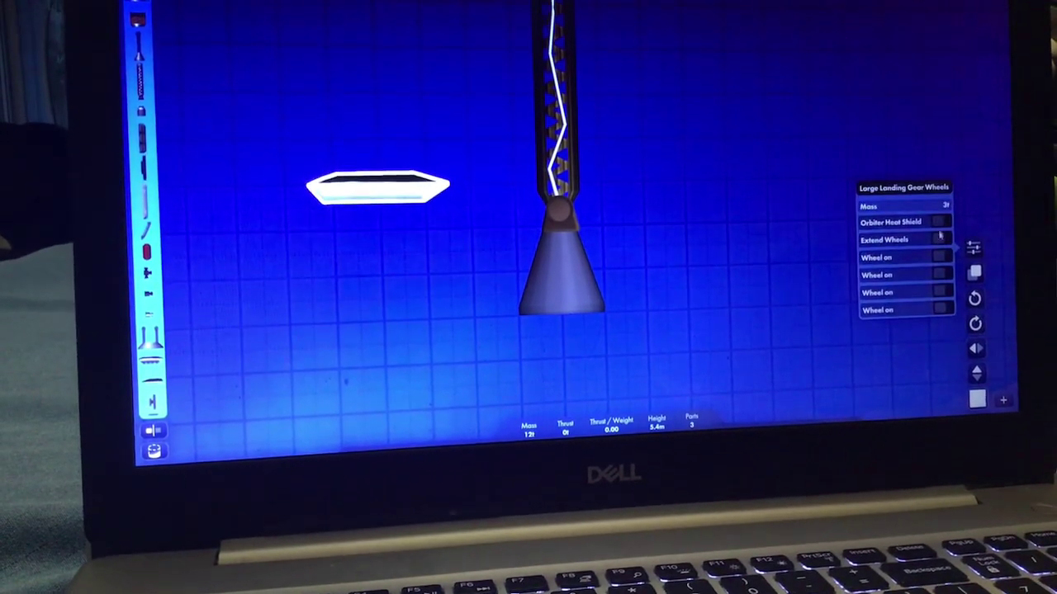
click(941, 238)
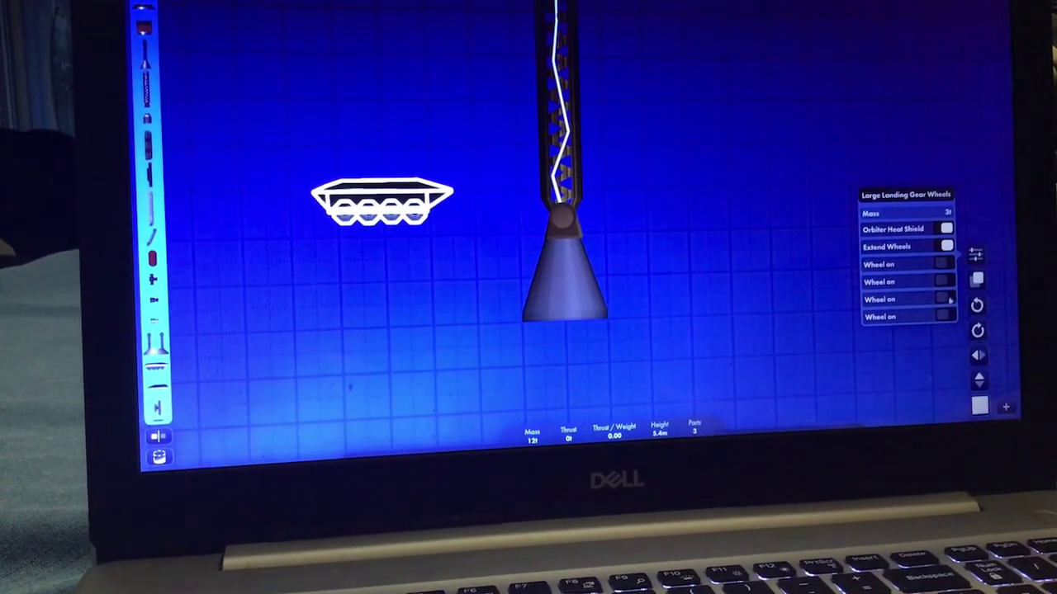
drag(382, 196, 186, 186)
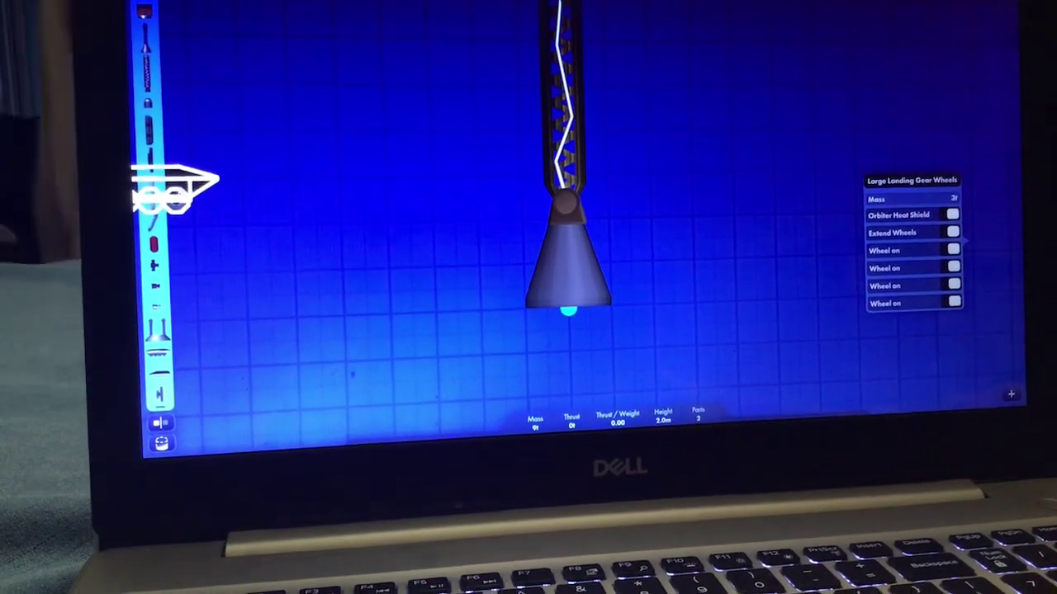
mouse_move(186, 186)
mouse_down()
mouse_move(149, 136)
mouse_move(342, 182)
mouse_up()
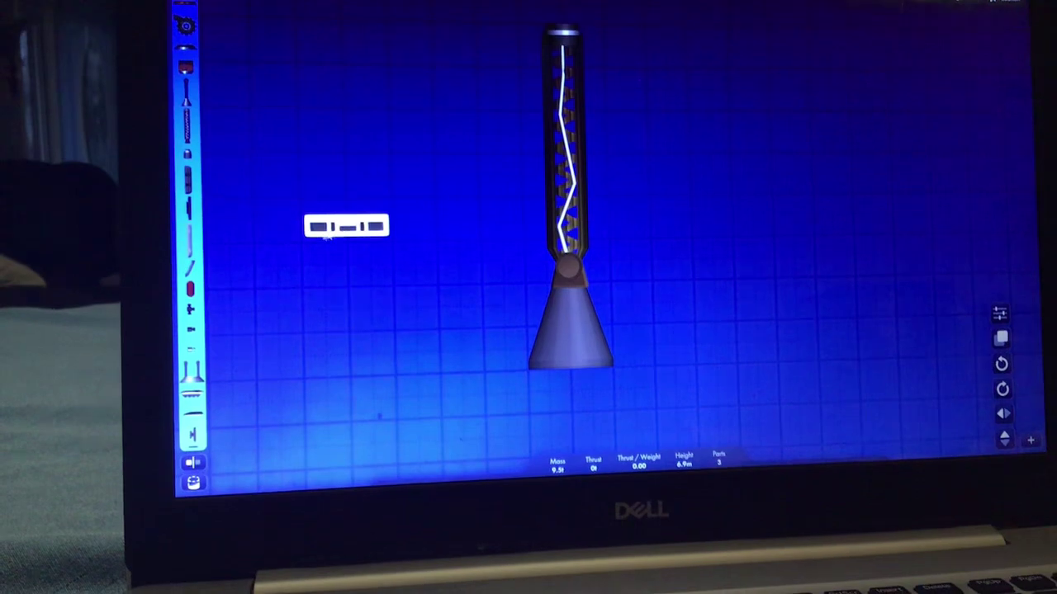
click(235, 231)
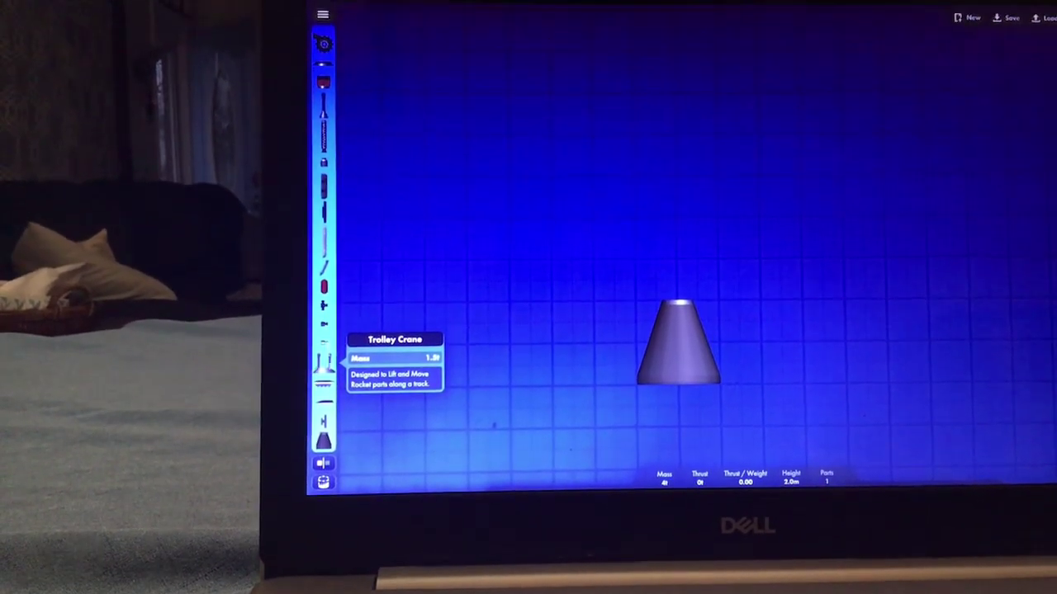
Rotate the Trolley Crane upright above the cone with two R presses.
key(r)
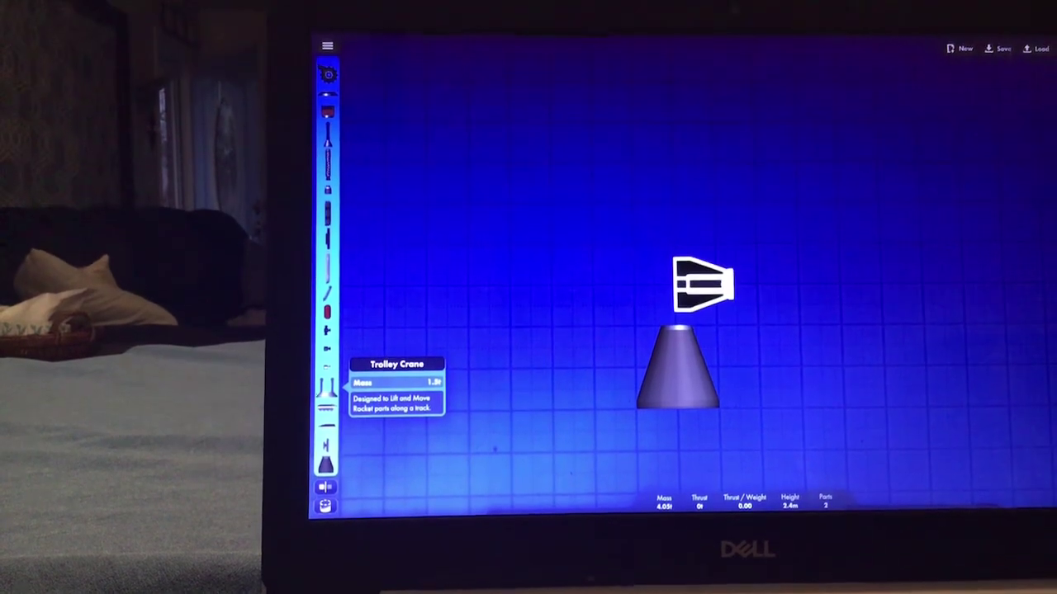
key(r)
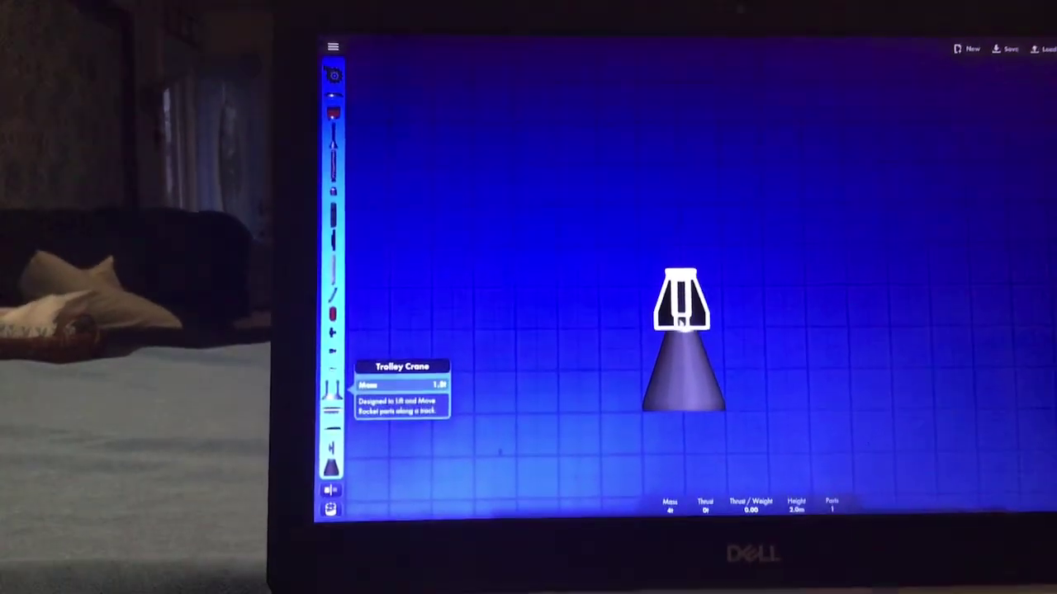